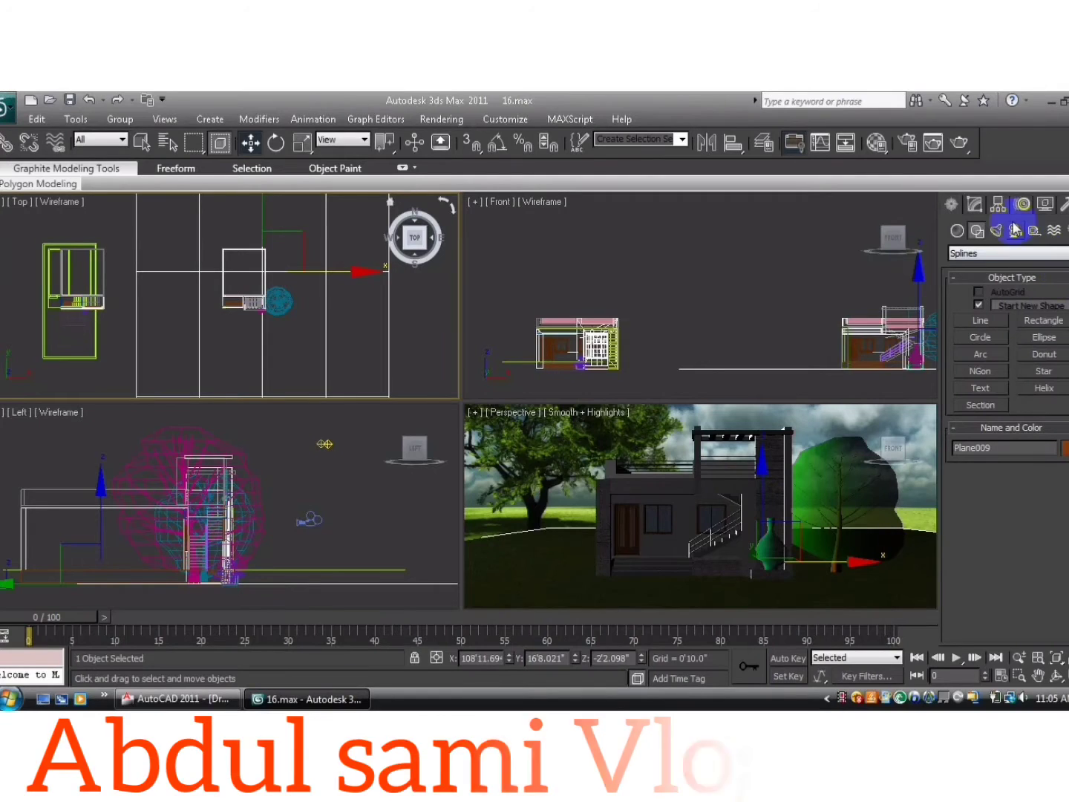
Step: Create a target camera, Camera002, in the Top viewport aimed at the house
{"action": "left_click", "coordinate": [1015, 232]}
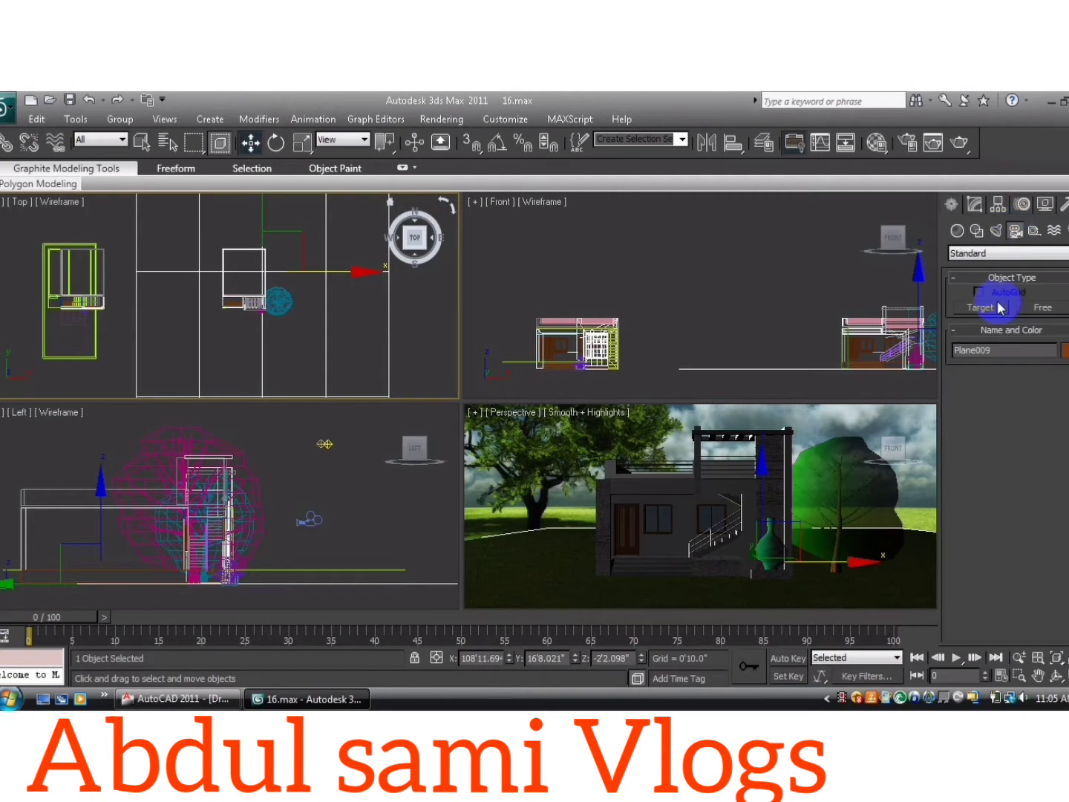
{"action": "left_click", "coordinate": [1000, 308]}
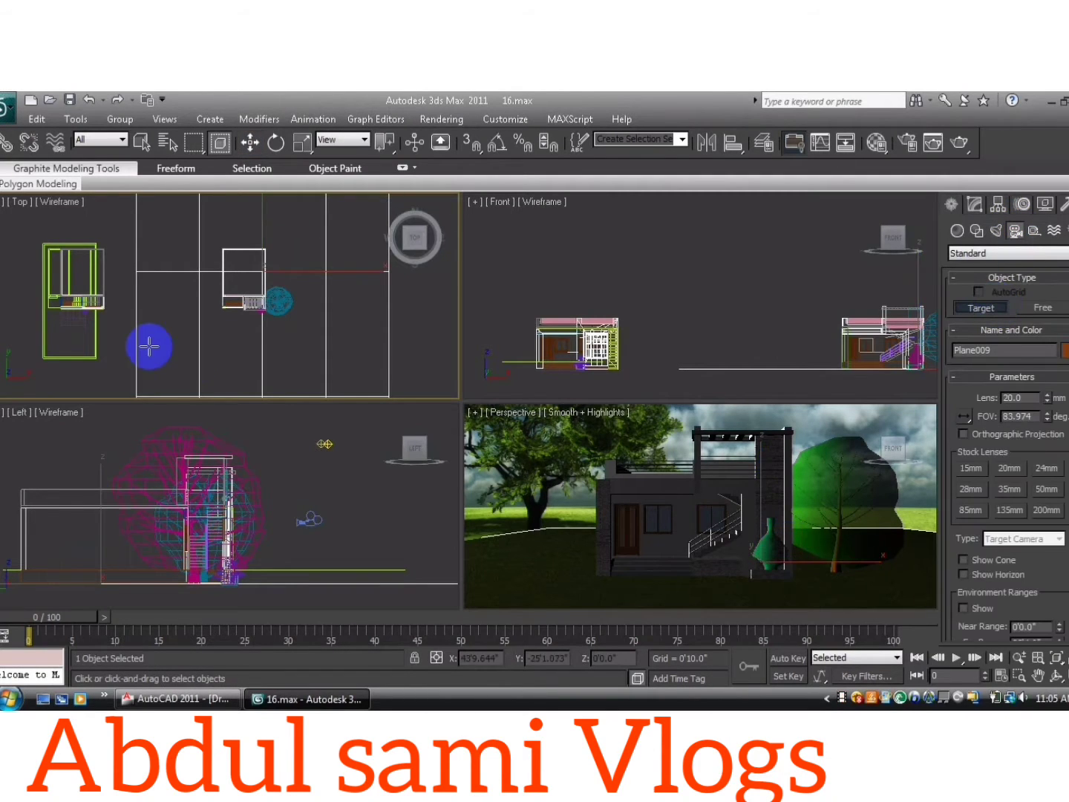
{"action": "left_click_drag", "start_coordinate": [233, 364], "coordinate": [239, 277]}
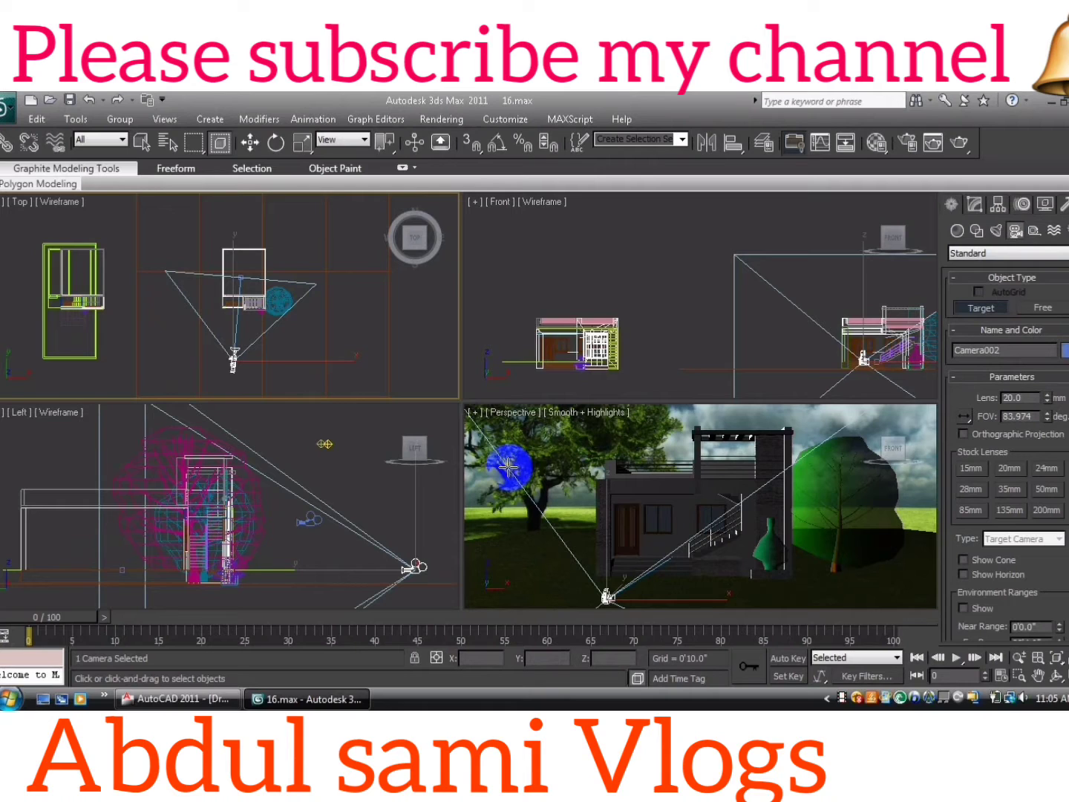
Step: Show Camera002's view in the Perspective viewport, keeping the Top viewport as plan
{"action": "key", "text": "c"}
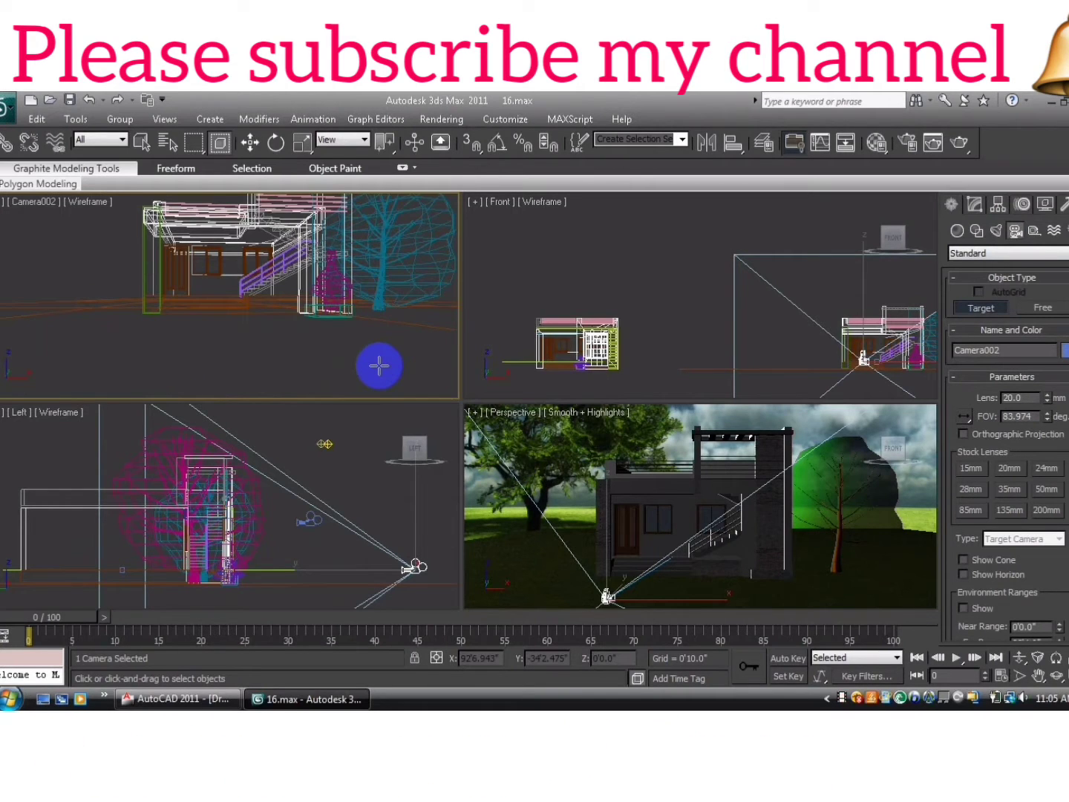
{"action": "key", "text": "t"}
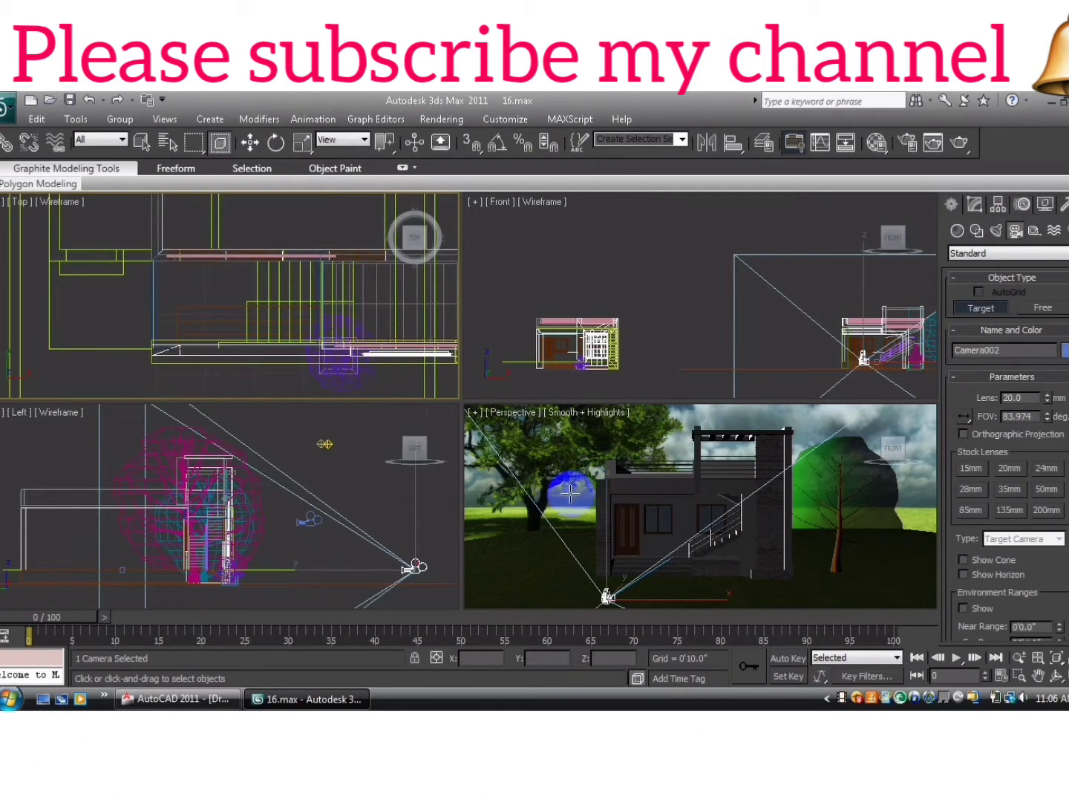
{"action": "left_click", "coordinate": [562, 494]}
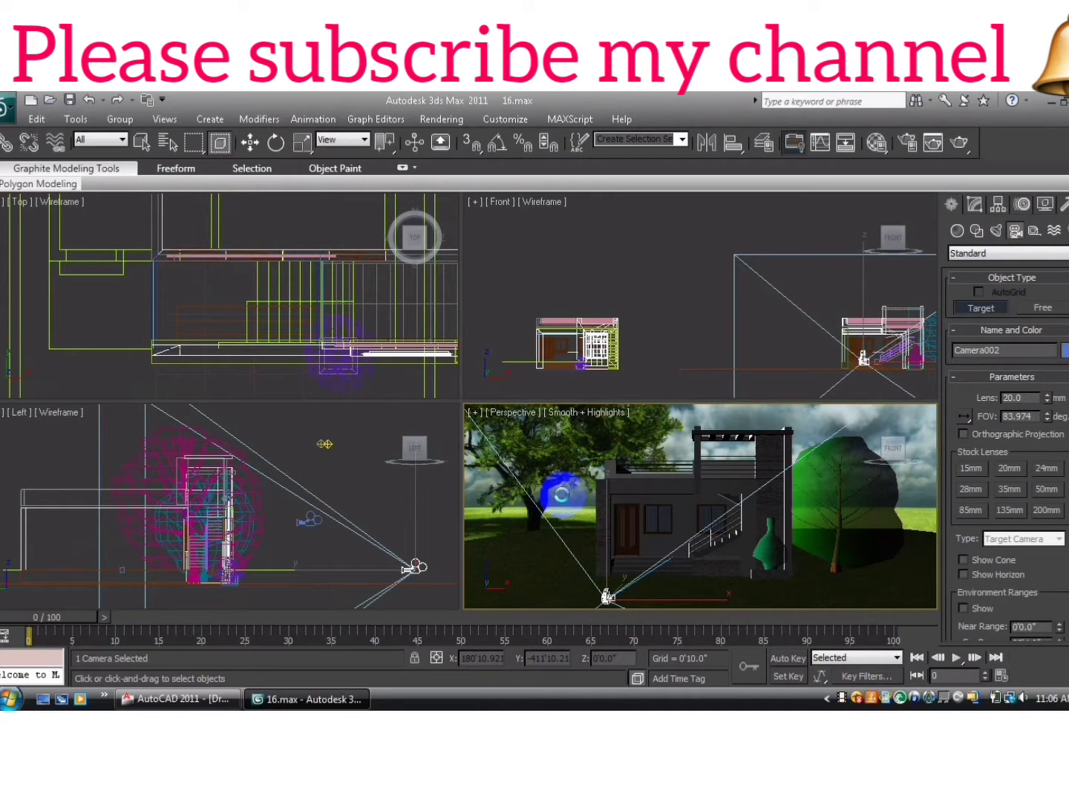
{"action": "key", "text": "c"}
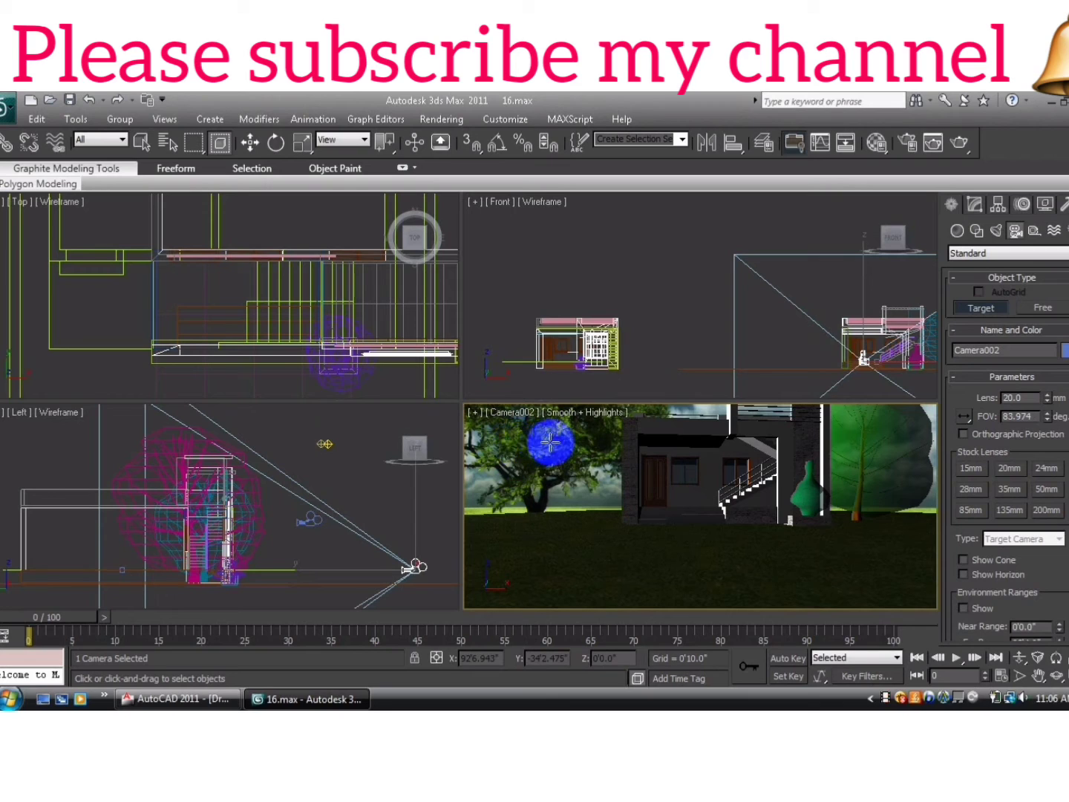
Step: Move Camera002.Target upward in the Left viewport to frame the house
{"action": "middle_click", "coordinate": [281, 538]}
{"action": "middle_click_drag", "start_coordinate": [281, 538], "coordinate": [298, 447]}
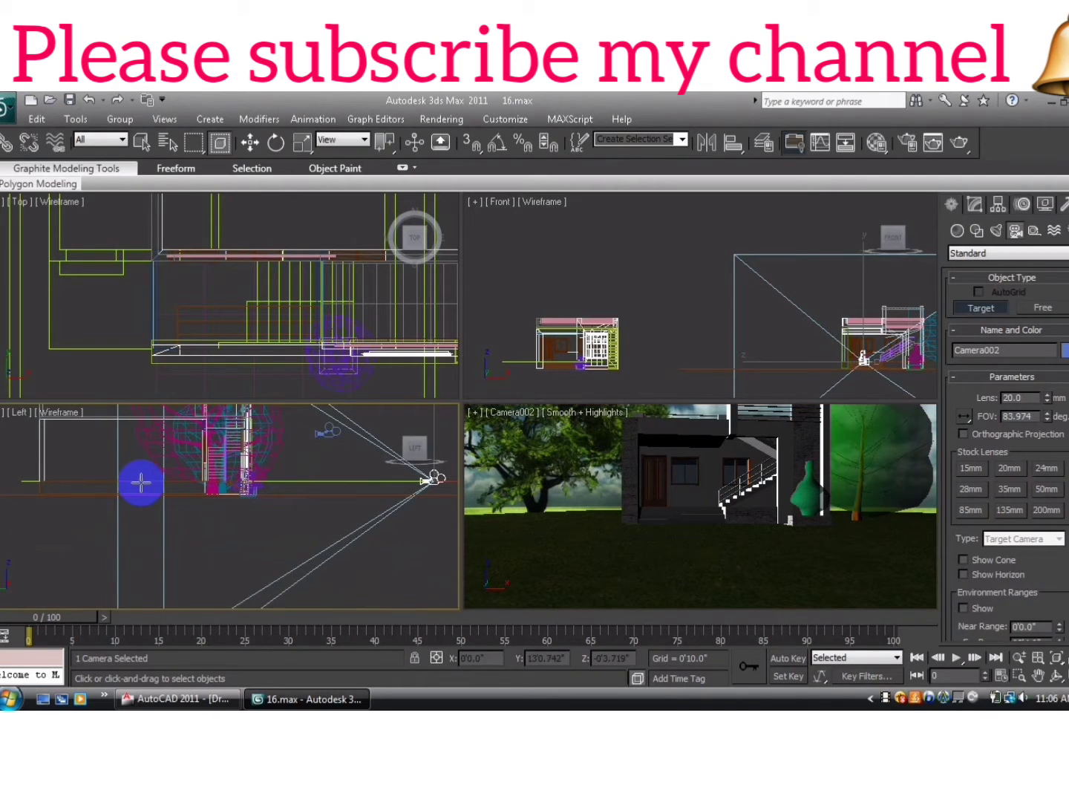
{"action": "left_click", "coordinate": [249, 143]}
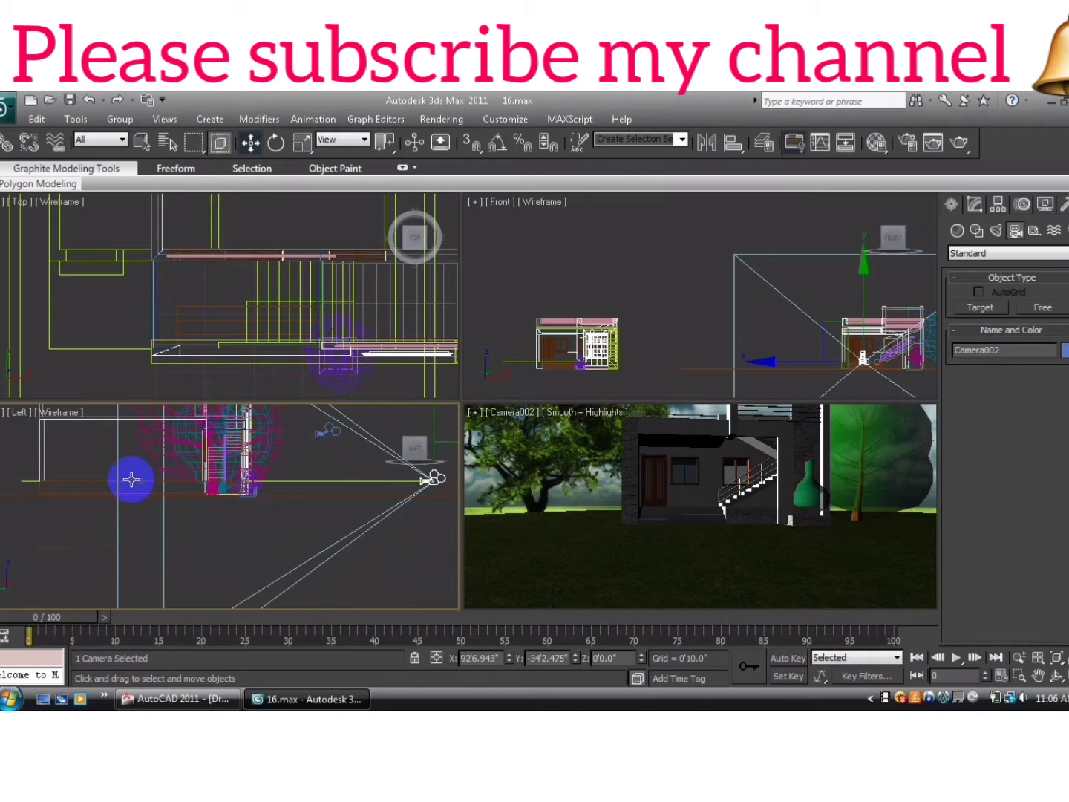
{"action": "left_click", "coordinate": [136, 479]}
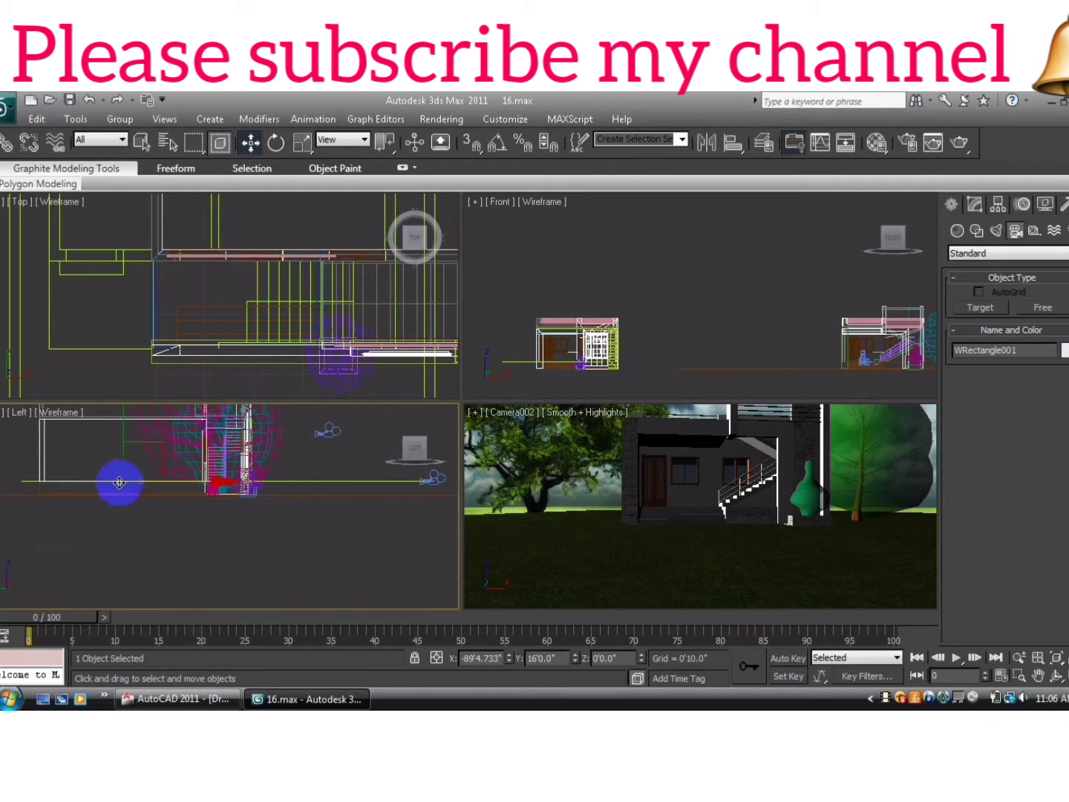
{"action": "left_click", "coordinate": [163, 474]}
{"action": "scroll", "coordinate": [131, 494], "scroll_direction": "up", "scroll_amount": 2}
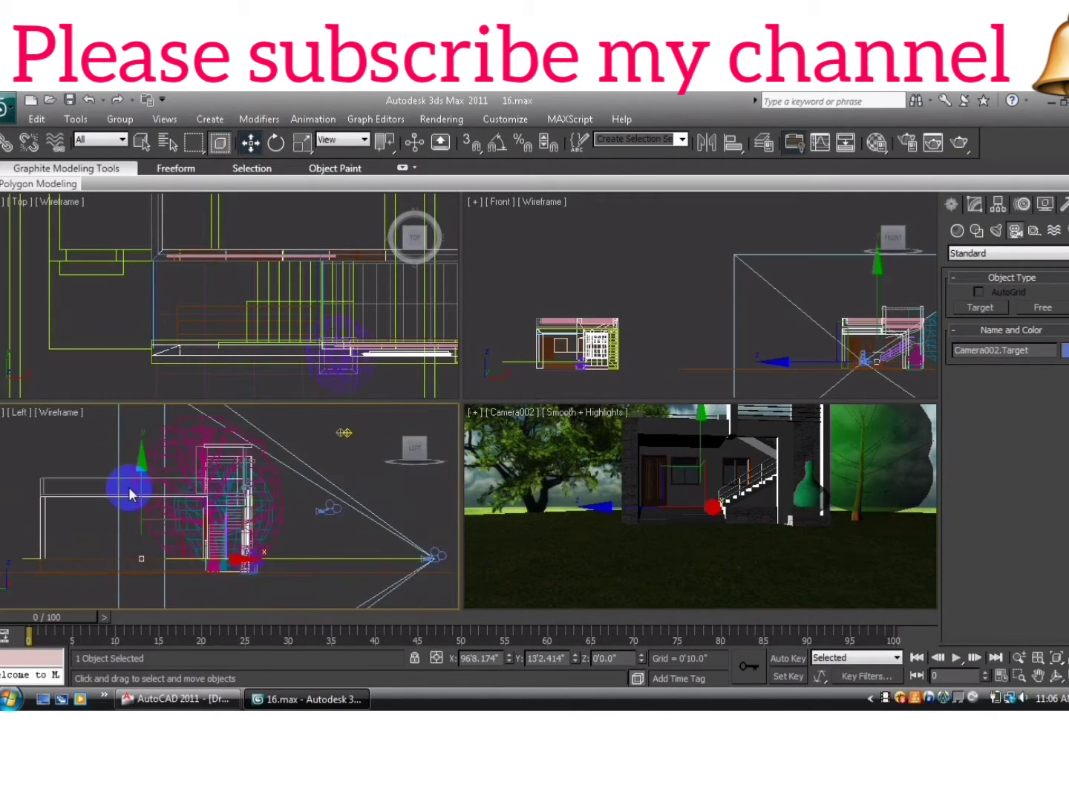
{"action": "left_click_drag", "start_coordinate": [133, 482], "coordinate": [146, 439]}
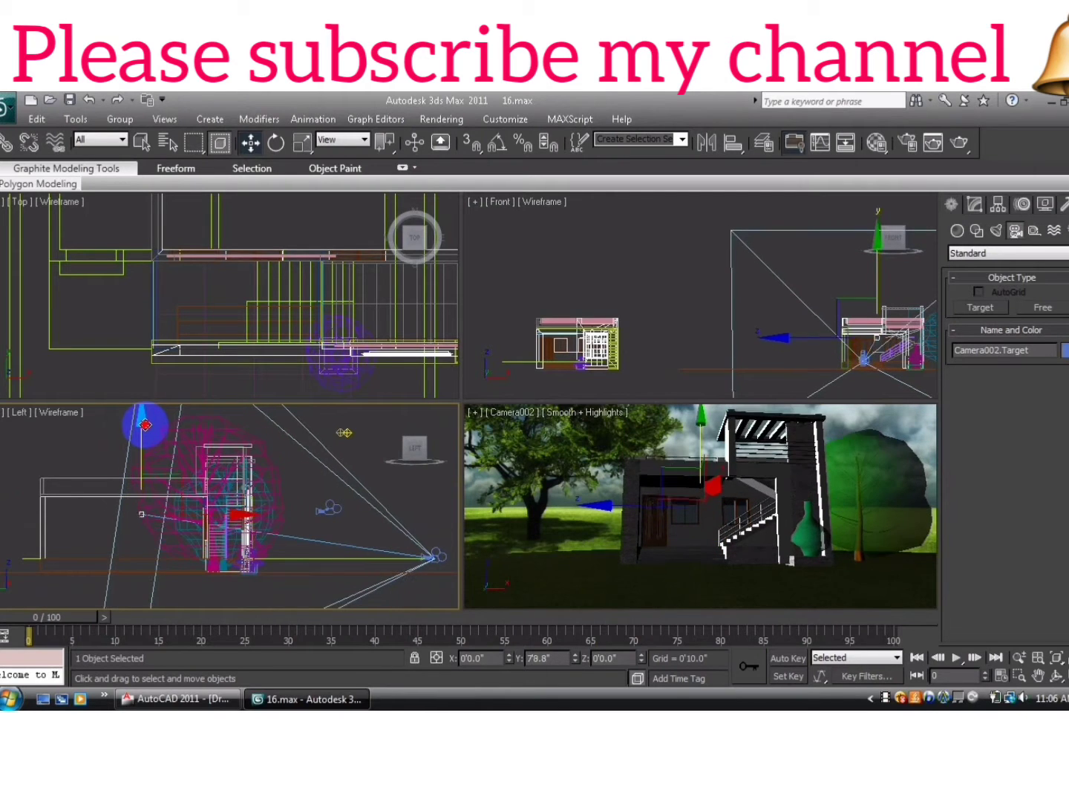
Step: Select the Camera002 body and bring up its Modify panel settings
{"action": "left_click", "coordinate": [446, 559]}
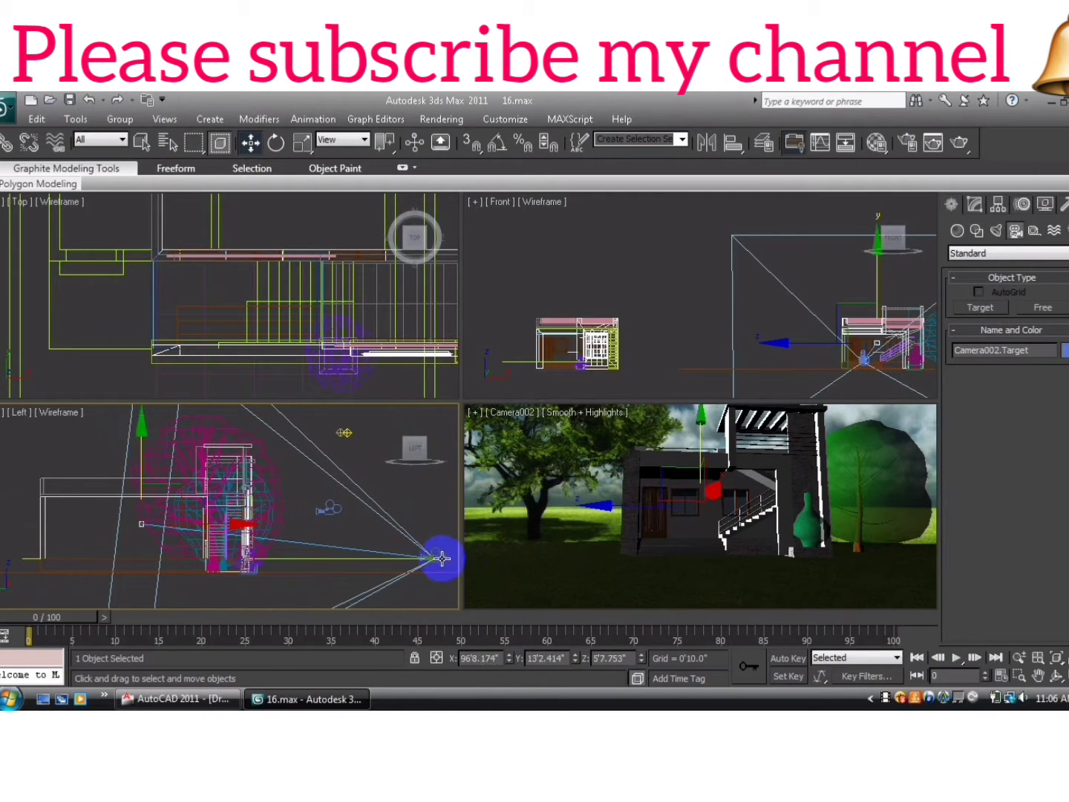
{"action": "left_click_drag", "start_coordinate": [442, 559], "coordinate": [433, 472]}
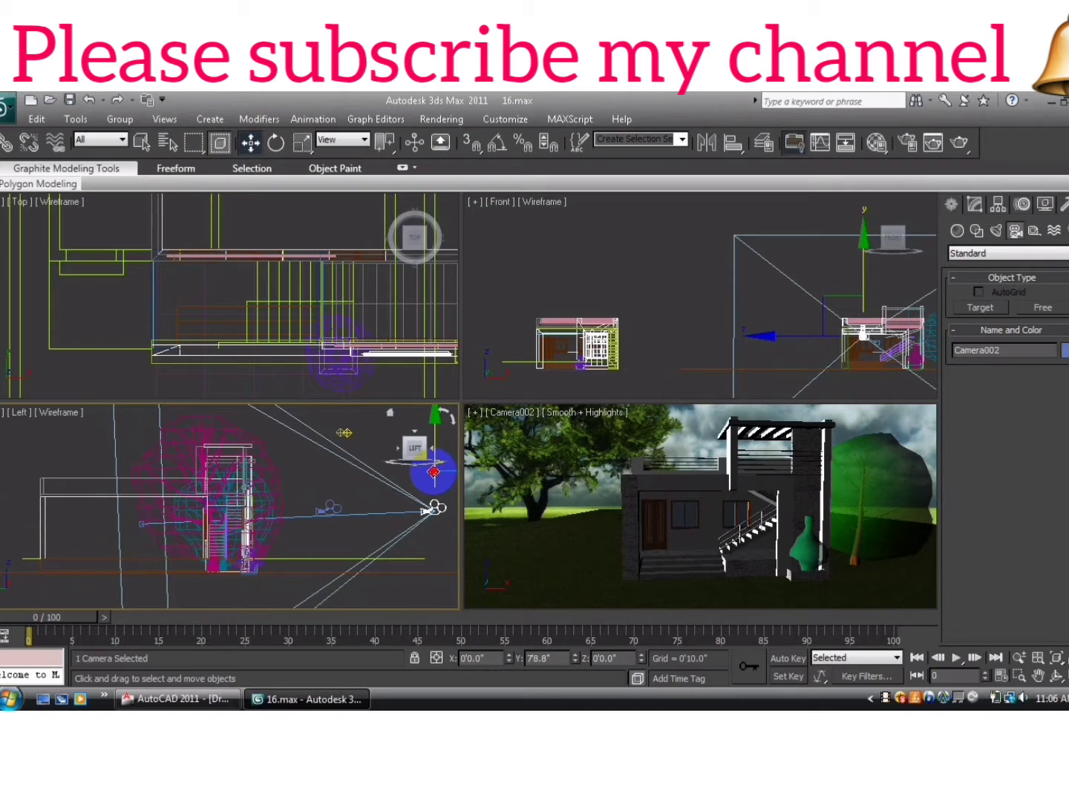
{"action": "left_click", "coordinate": [980, 208]}
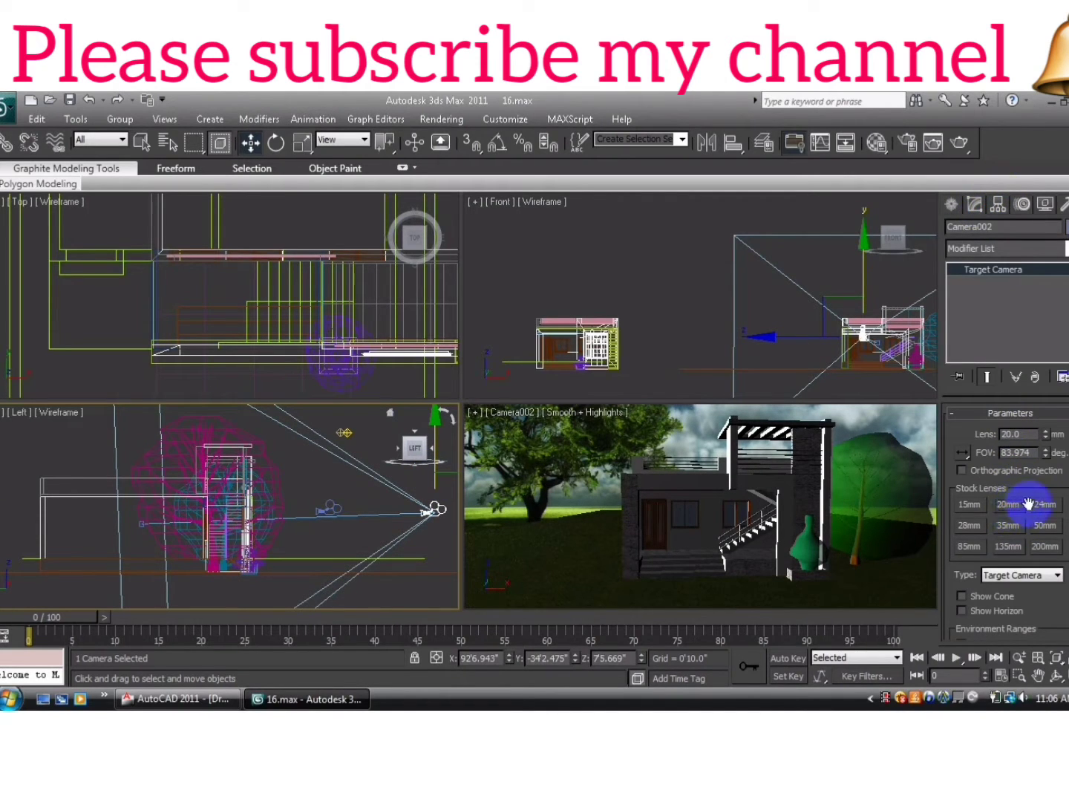
Step: Switch Camera002 to the 24 mm stock lens and raise the camera slightly higher
{"action": "left_click", "coordinate": [1036, 506]}
{"action": "left_click", "coordinate": [1004, 526]}
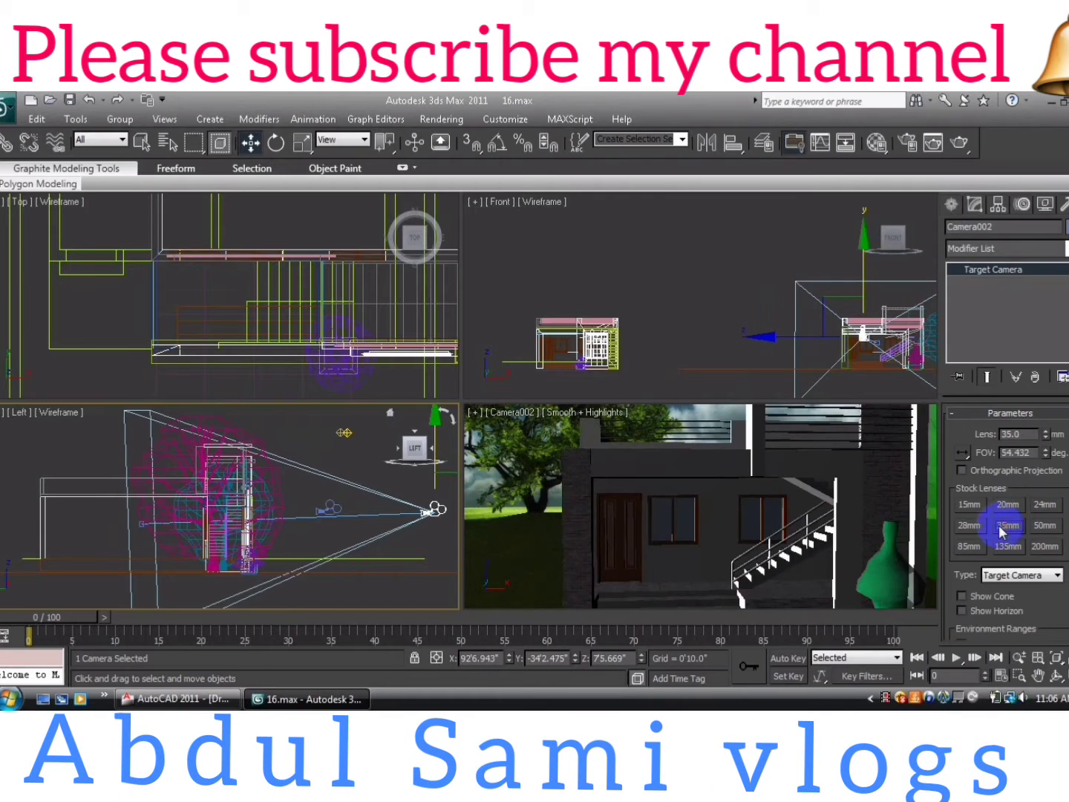
{"action": "left_click", "coordinate": [970, 526]}
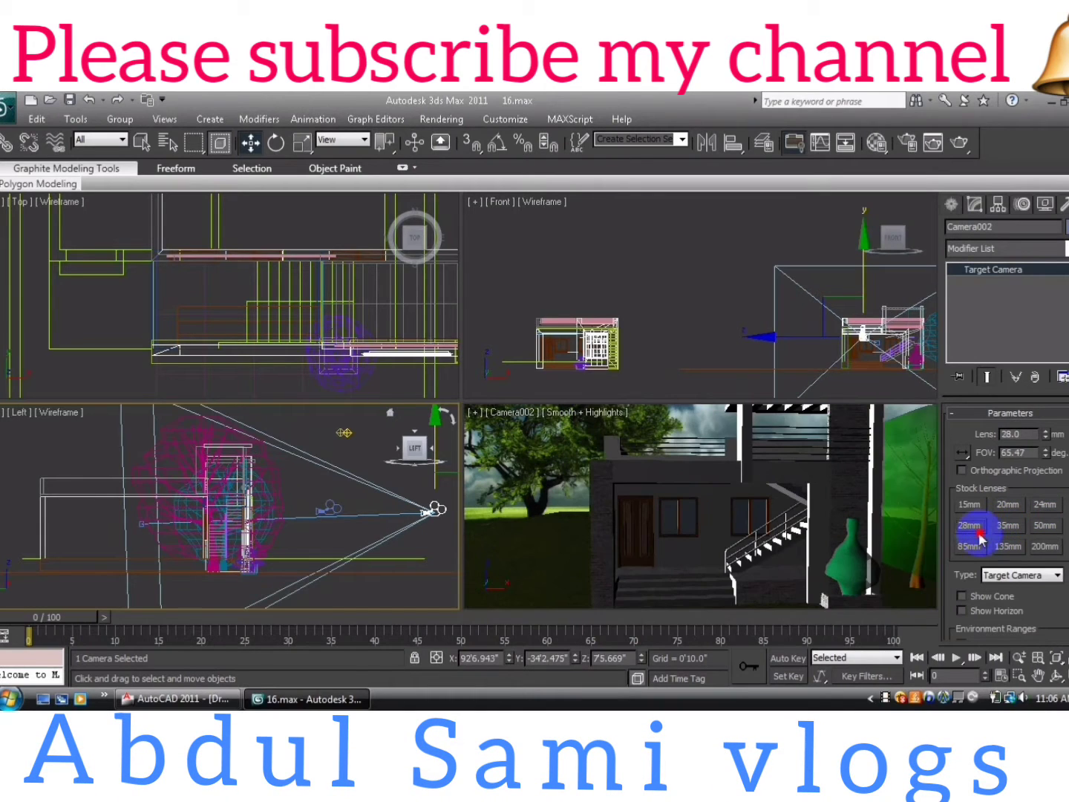
{"action": "left_click", "coordinate": [1044, 506]}
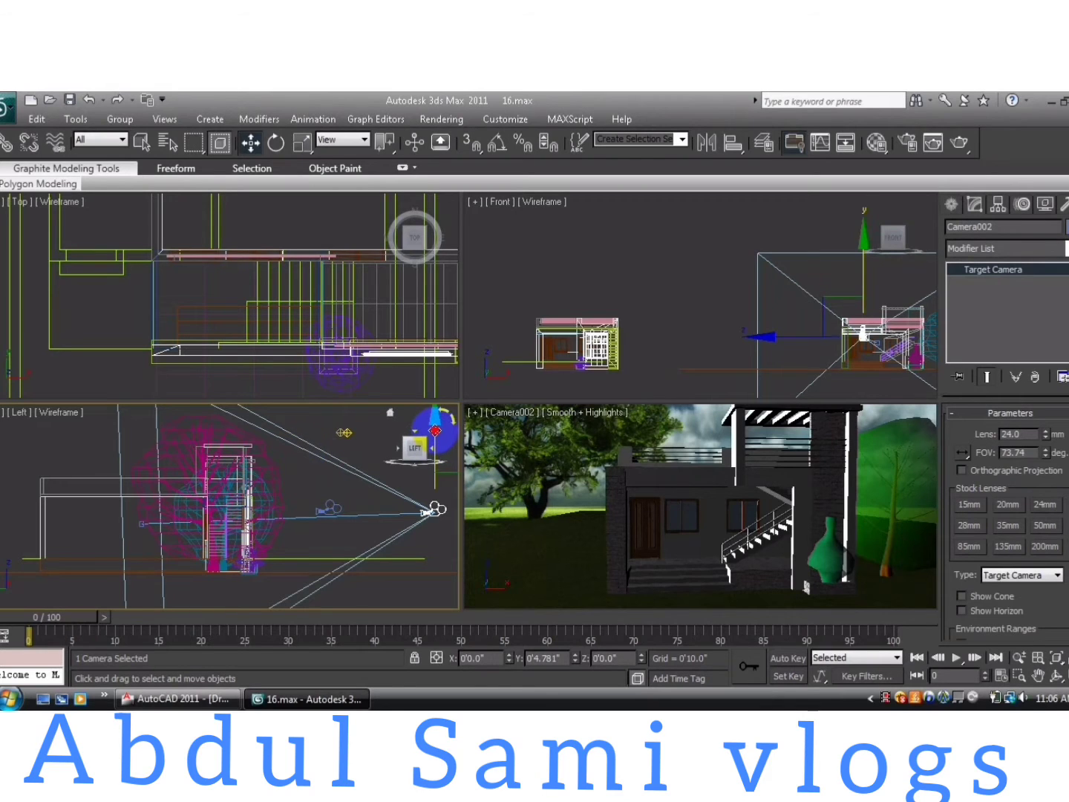
{"action": "left_click_drag", "start_coordinate": [436, 431], "coordinate": [435, 421]}
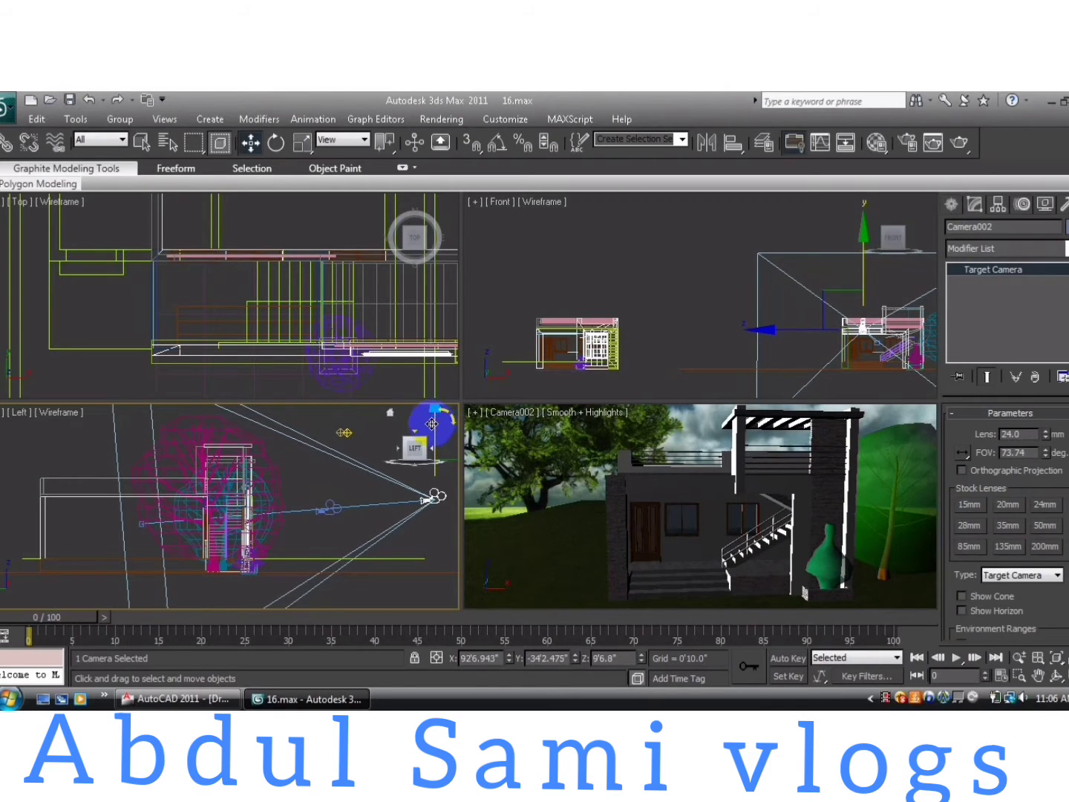
Step: Switch the Create panel to Shapes > Splines and arm the Circle tool
{"action": "left_click", "coordinate": [958, 206]}
{"action": "left_click", "coordinate": [957, 231]}
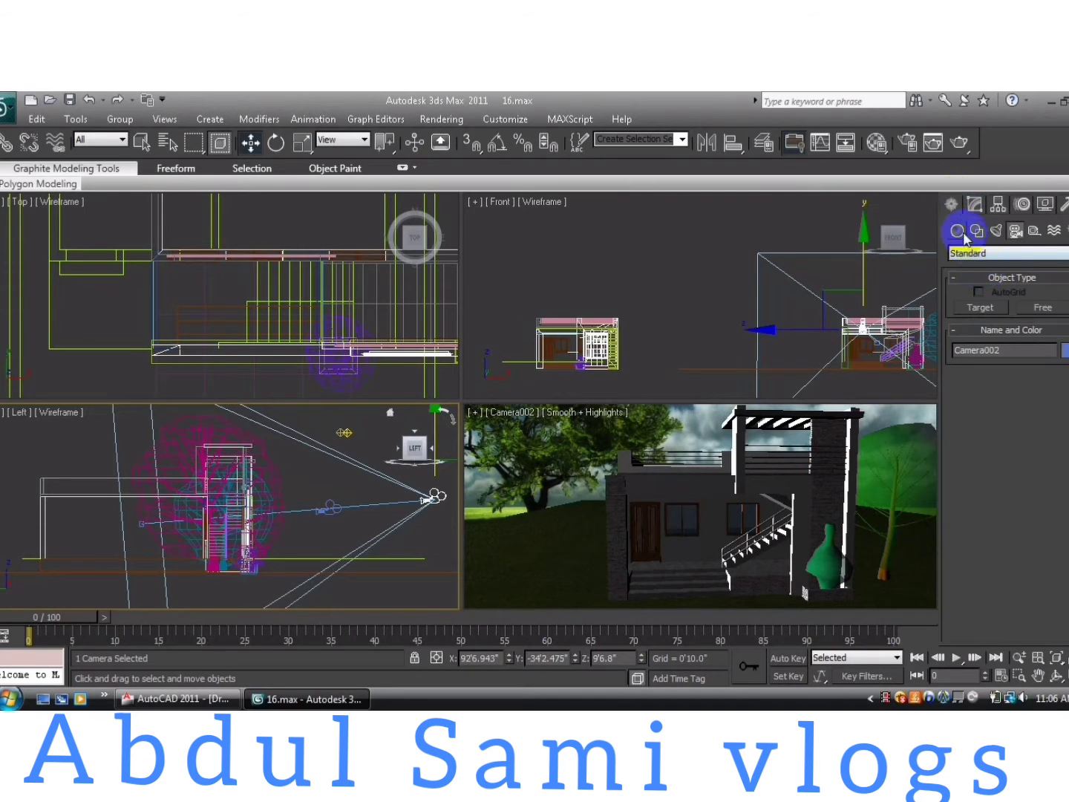
{"action": "left_click", "coordinate": [979, 340]}
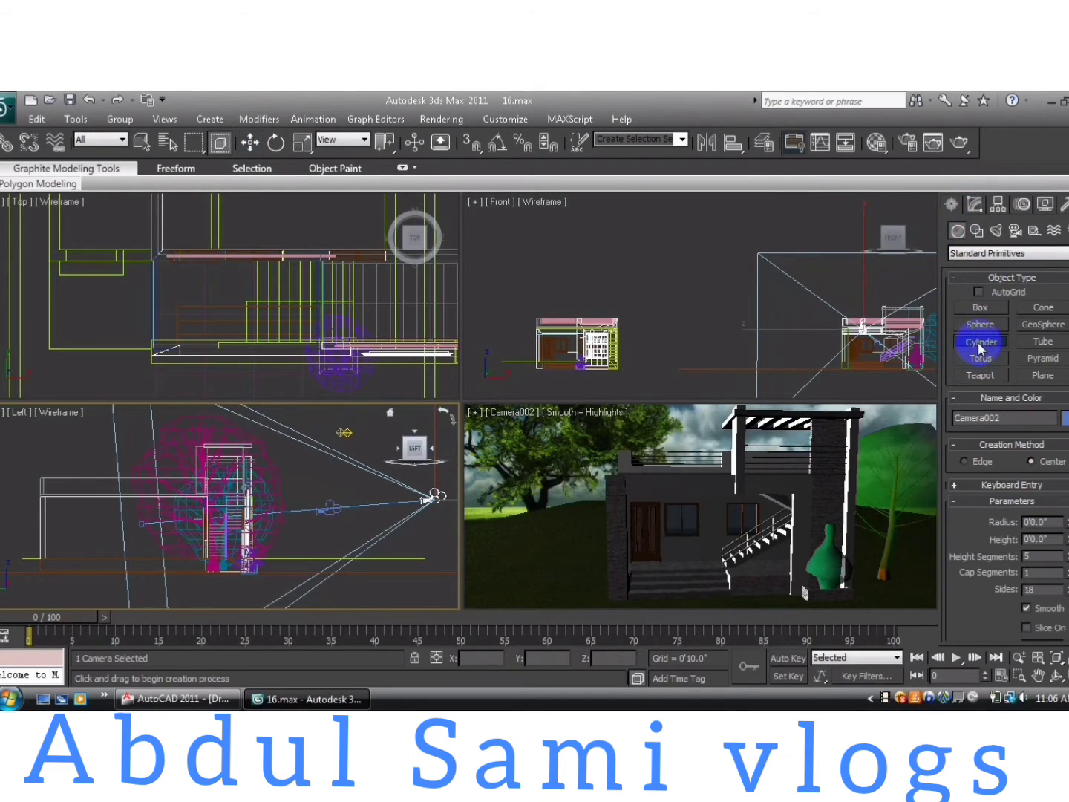
{"action": "left_click", "coordinate": [977, 231]}
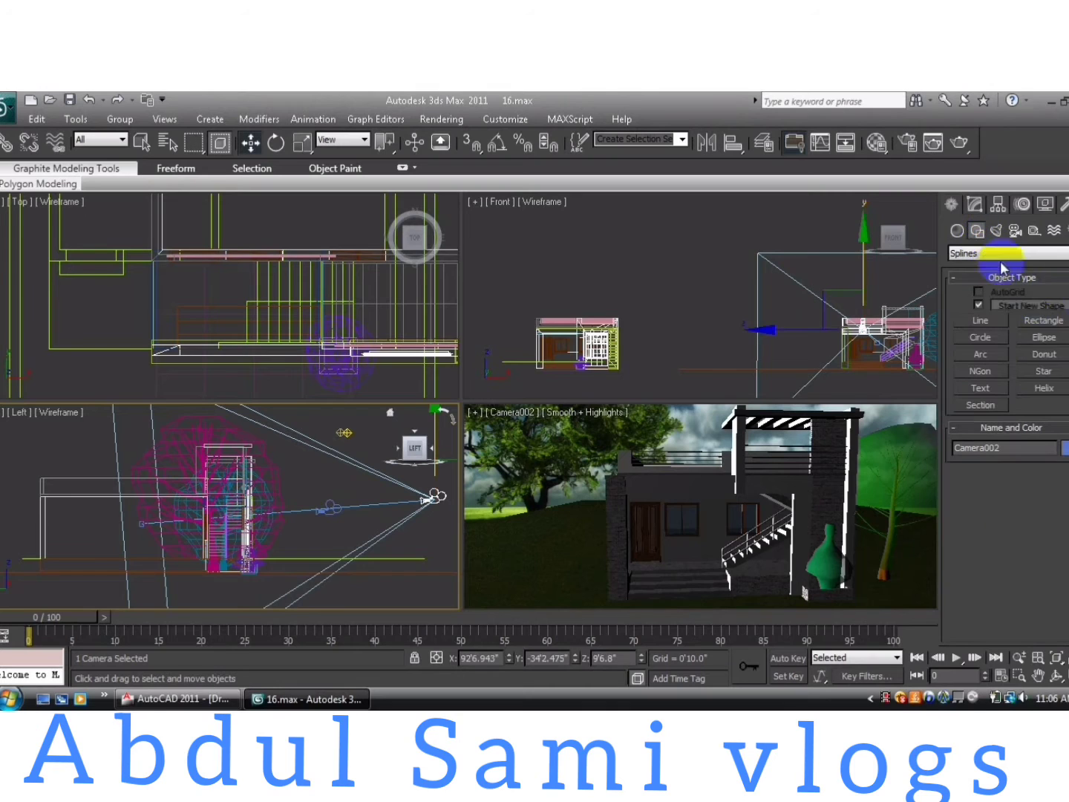
{"action": "left_click", "coordinate": [986, 339]}
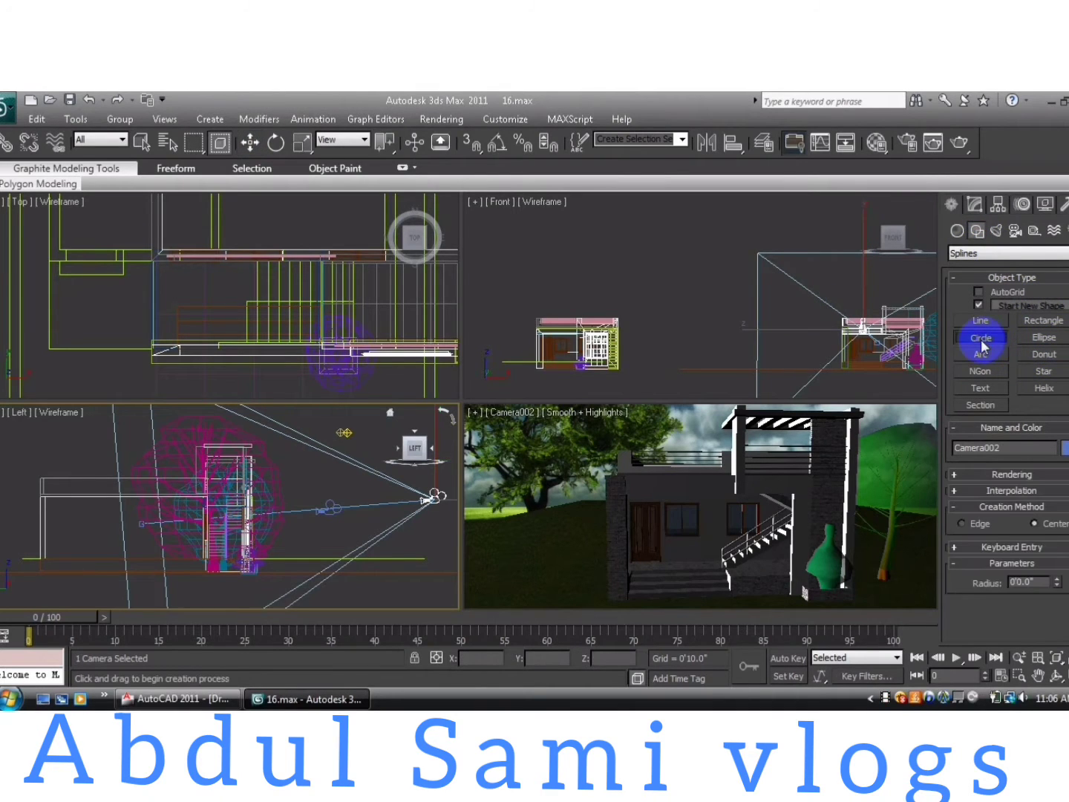
Step: Draw the Circle001 spline around the house in the Top viewport
{"action": "scroll", "coordinate": [310, 289], "scroll_direction": "down", "scroll_amount": 3}
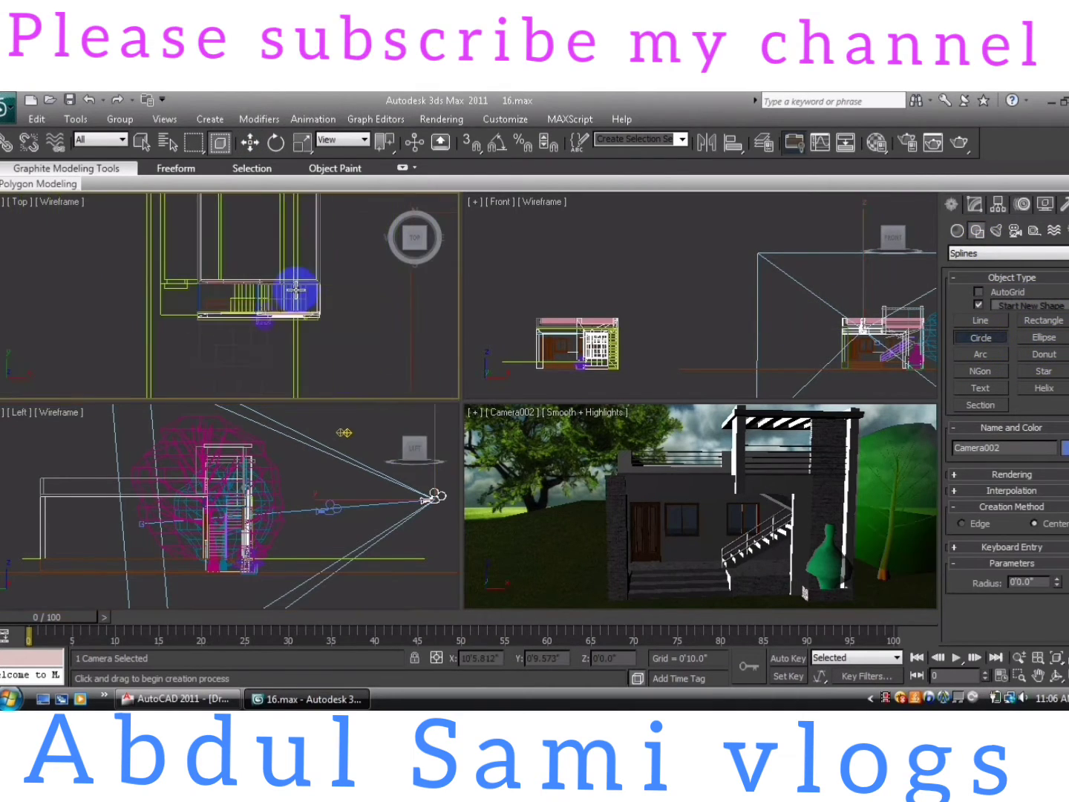
{"action": "scroll", "coordinate": [297, 288], "scroll_direction": "down", "scroll_amount": 3}
{"action": "middle_click_drag", "start_coordinate": [293, 289], "coordinate": [219, 270]}
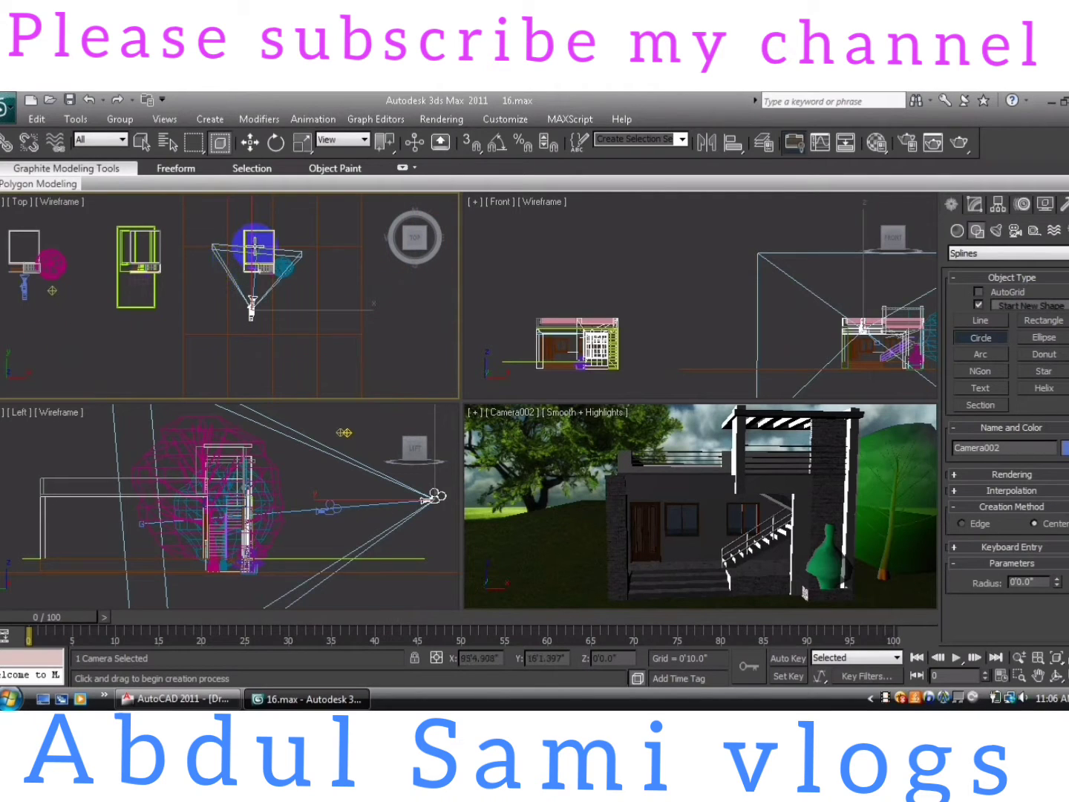
{"action": "left_click_drag", "start_coordinate": [254, 247], "coordinate": [274, 283]}
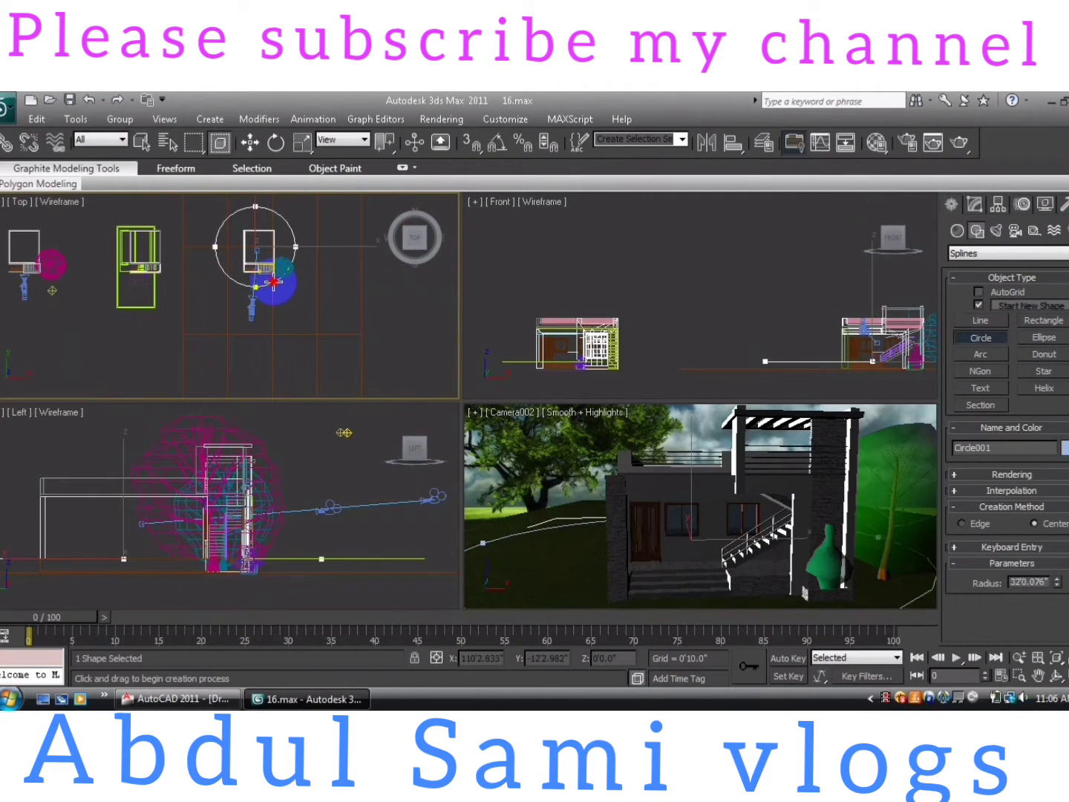
Step: Raise Circle001 in the Front viewport to Z 5'10.782"
{"action": "left_click", "coordinate": [250, 143]}
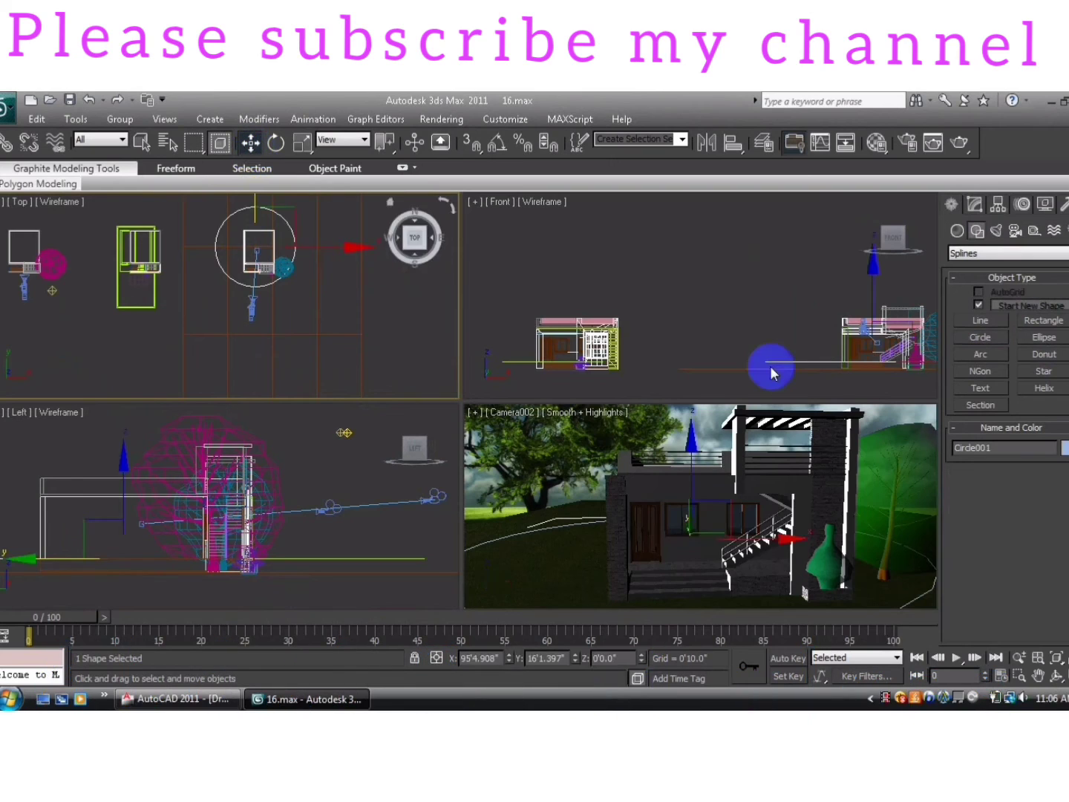
{"action": "middle_click_drag", "start_coordinate": [798, 359], "coordinate": [742, 316]}
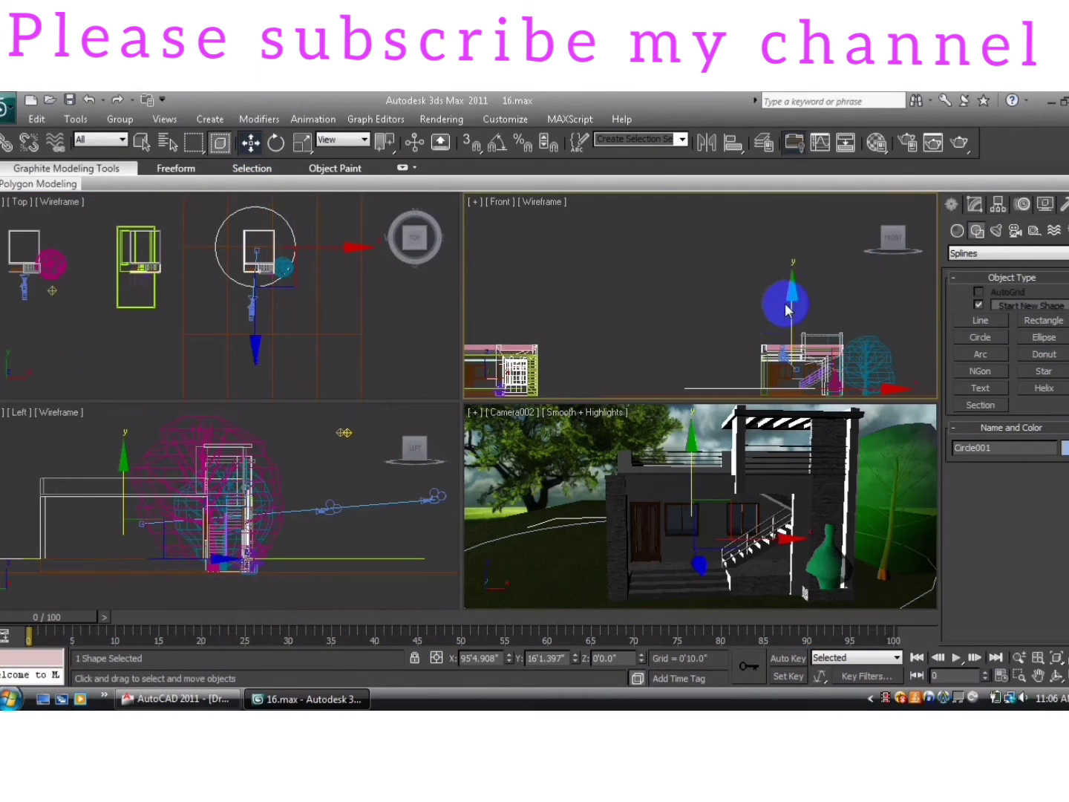
{"action": "left_click_drag", "start_coordinate": [792, 312], "coordinate": [792, 281]}
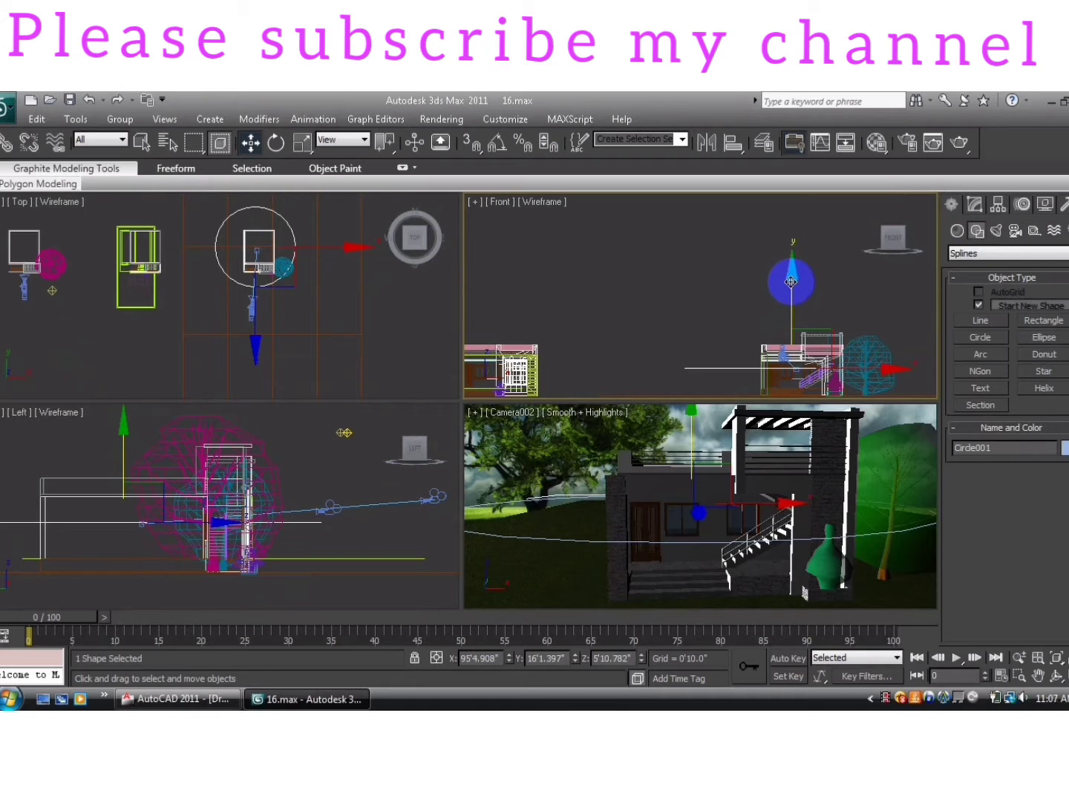
Step: Apply a Path Constraint to Camera002 using Circle001 as its path
{"action": "left_click", "coordinate": [248, 306]}
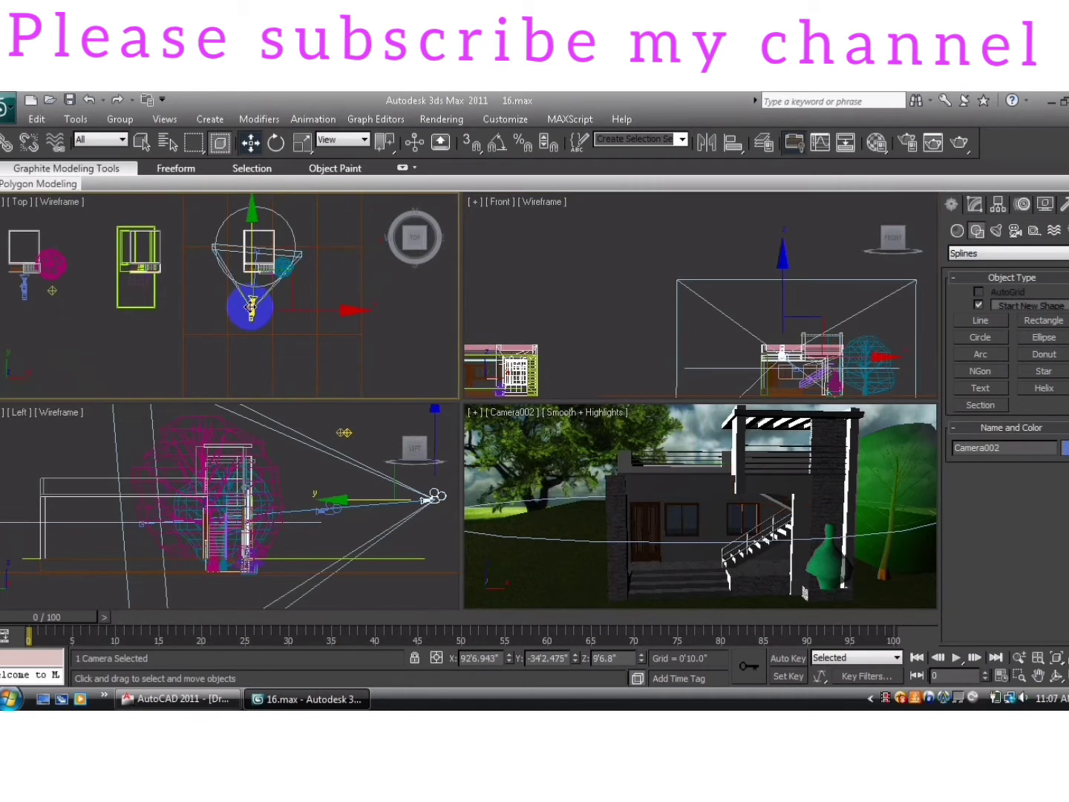
{"action": "left_click", "coordinate": [312, 119]}
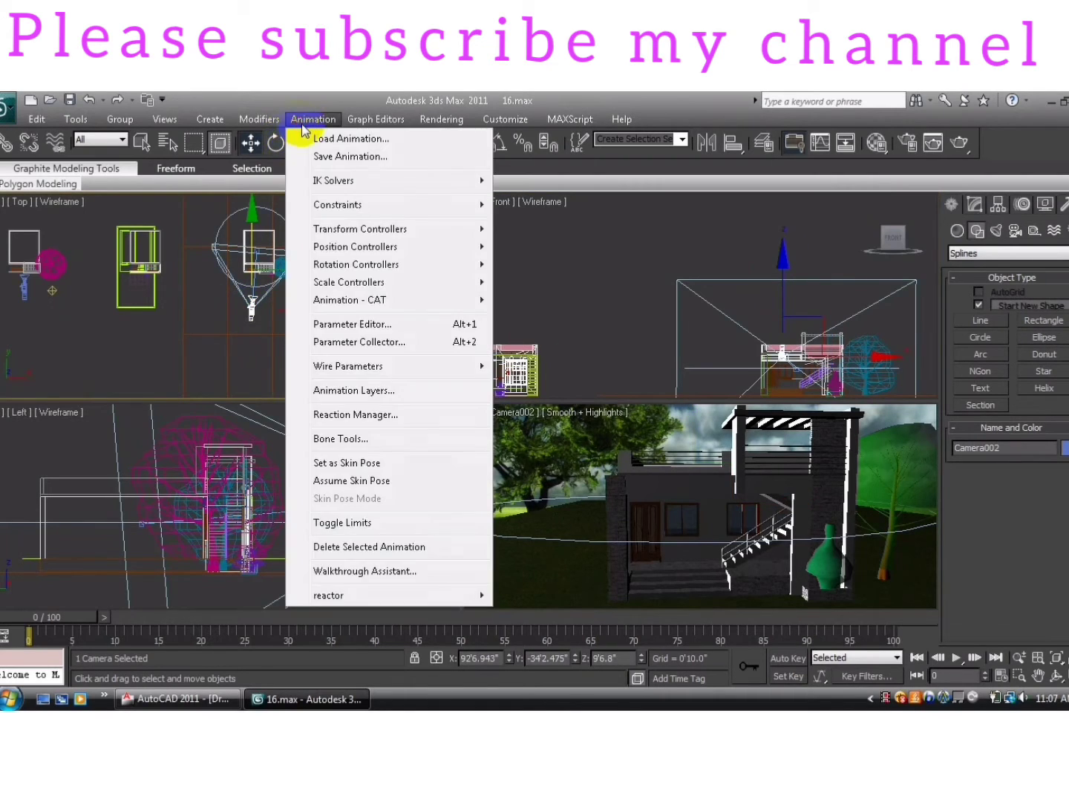
{"action": "mouse_move", "coordinate": [337, 205]}
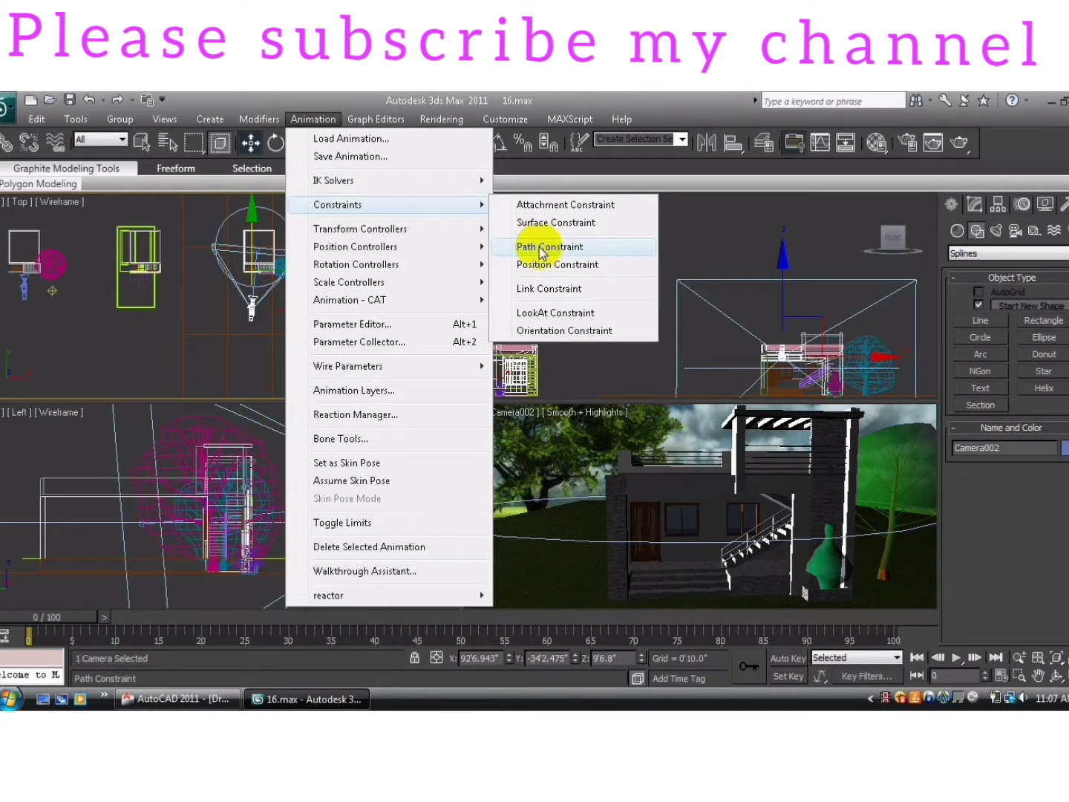
{"action": "left_click", "coordinate": [549, 247]}
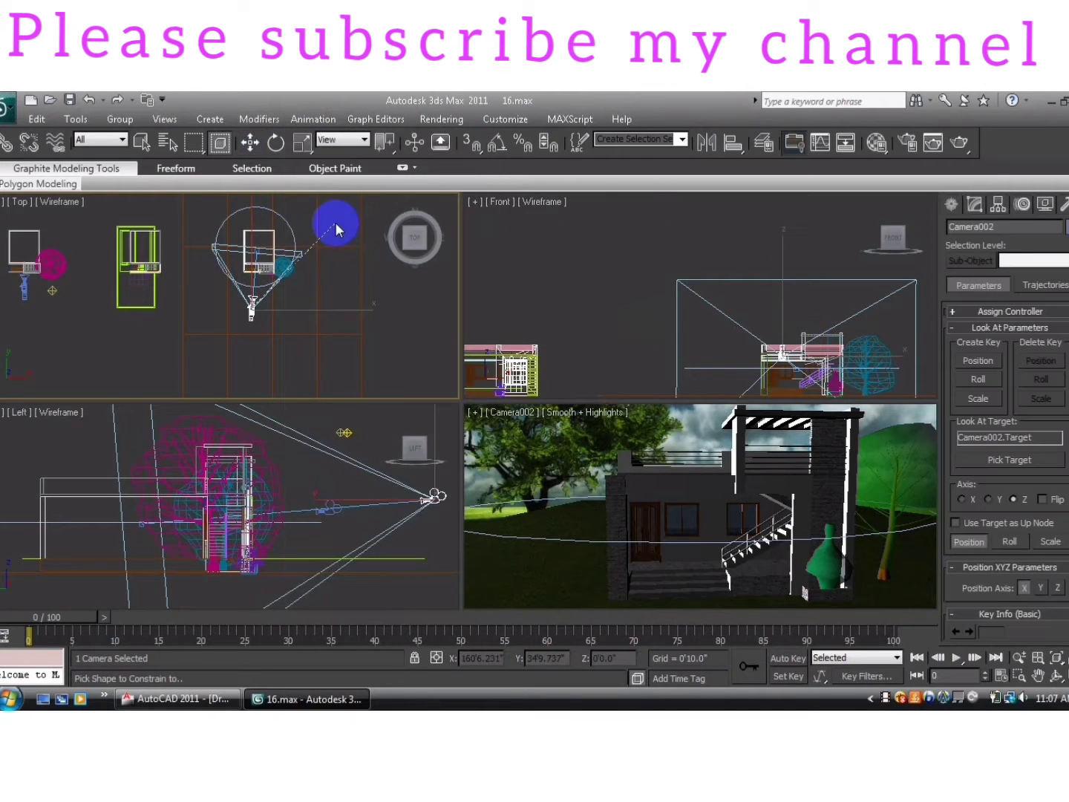
{"action": "left_click", "coordinate": [291, 225]}
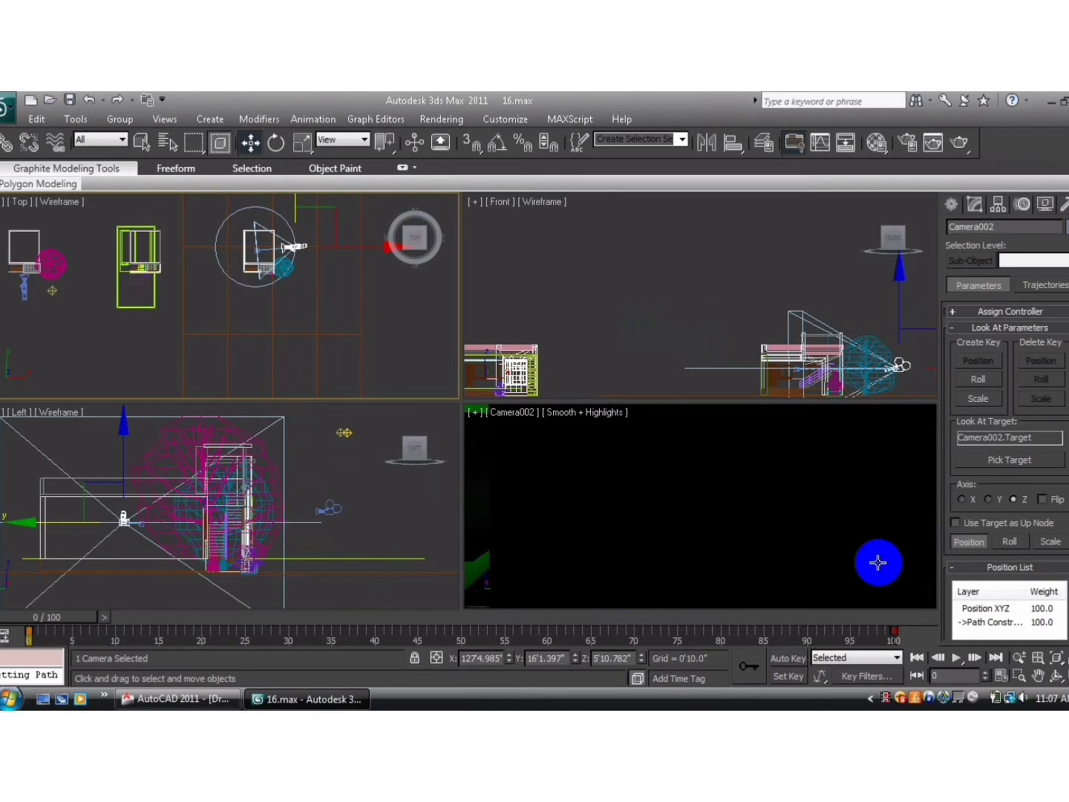
Step: Scrub frames 0–100 to watch Camera002 orbit, then select Circle001 for moving
{"action": "left_click", "coordinate": [84, 623]}
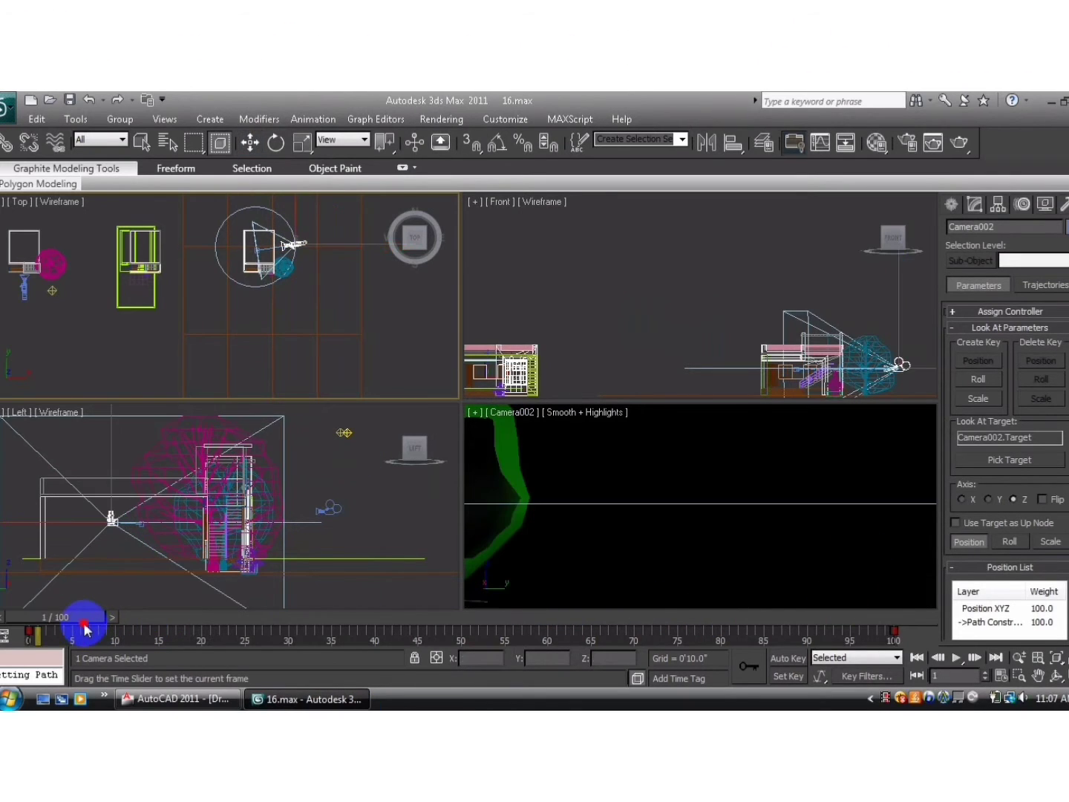
{"action": "mouse_move", "coordinate": [86, 630]}
{"action": "left_mouse_down"}
{"action": "mouse_move", "coordinate": [373, 635]}
{"action": "mouse_move", "coordinate": [671, 663]}
{"action": "mouse_move", "coordinate": [754, 659]}
{"action": "mouse_move", "coordinate": [865, 677]}
{"action": "mouse_move", "coordinate": [847, 663]}
{"action": "mouse_move", "coordinate": [615, 663]}
{"action": "left_mouse_up"}
{"action": "key", "text": "w"}
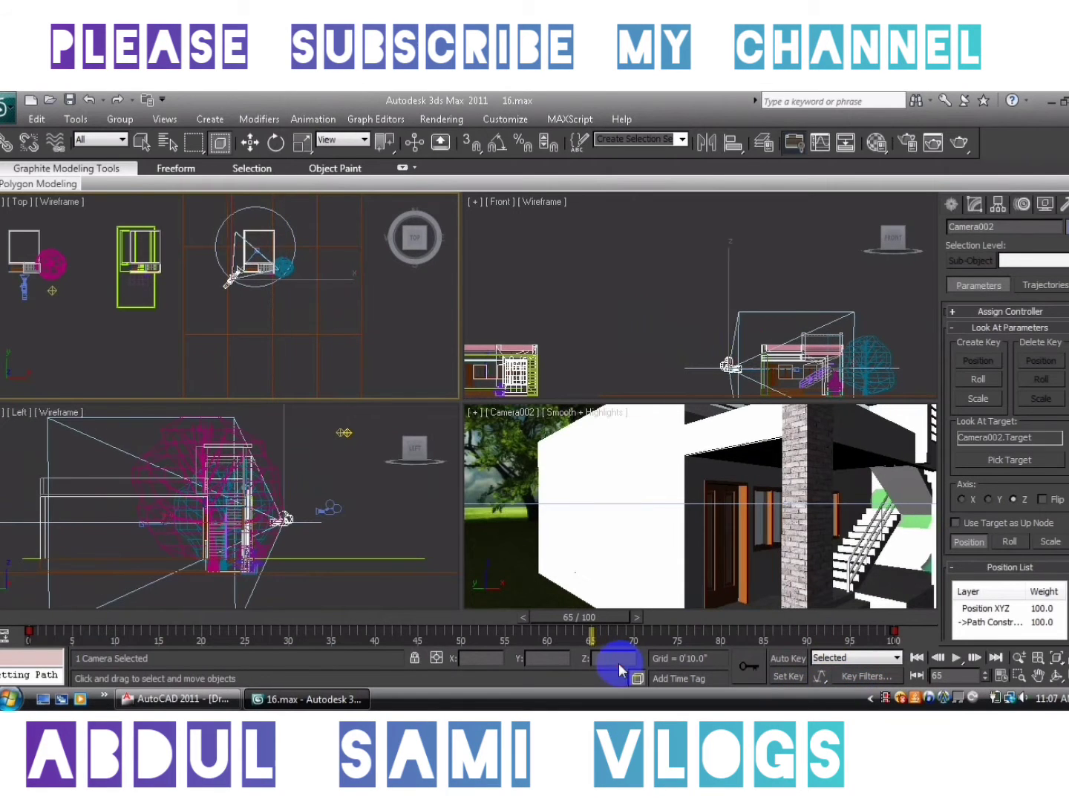
{"action": "left_click", "coordinate": [285, 220]}
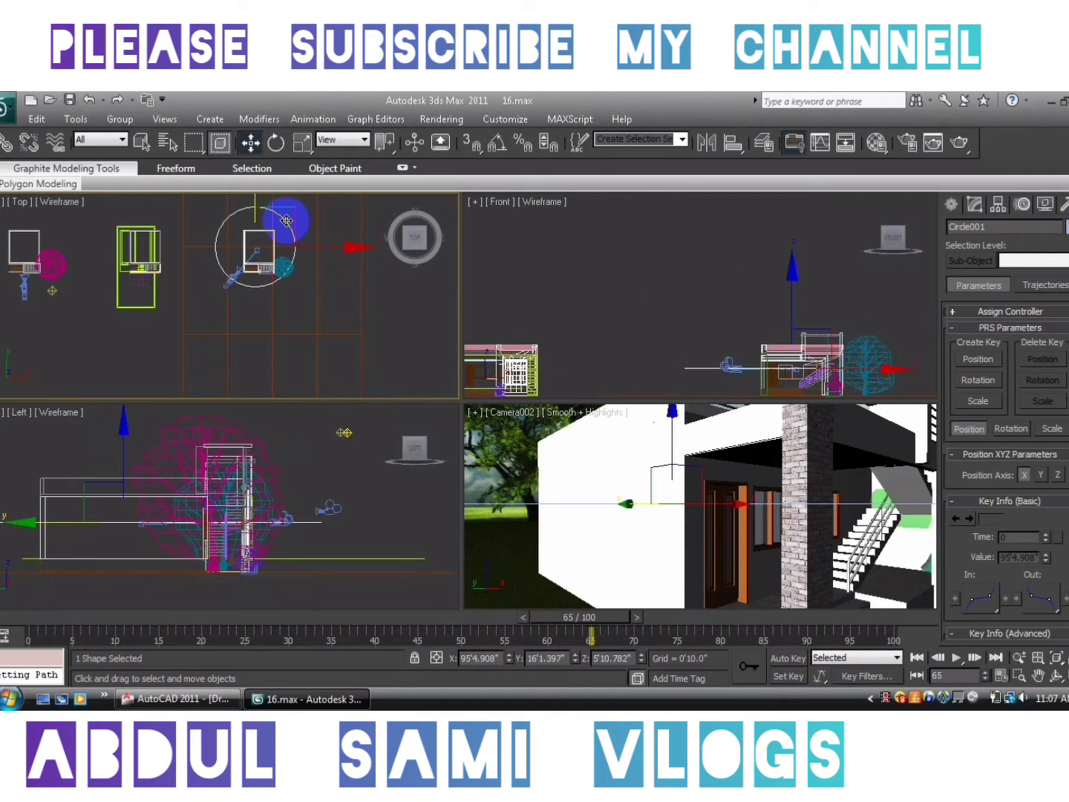
Step: Set Circle001's radius to 512'2.522" and scrub to frame 77 to check the view
{"action": "left_click", "coordinate": [975, 204]}
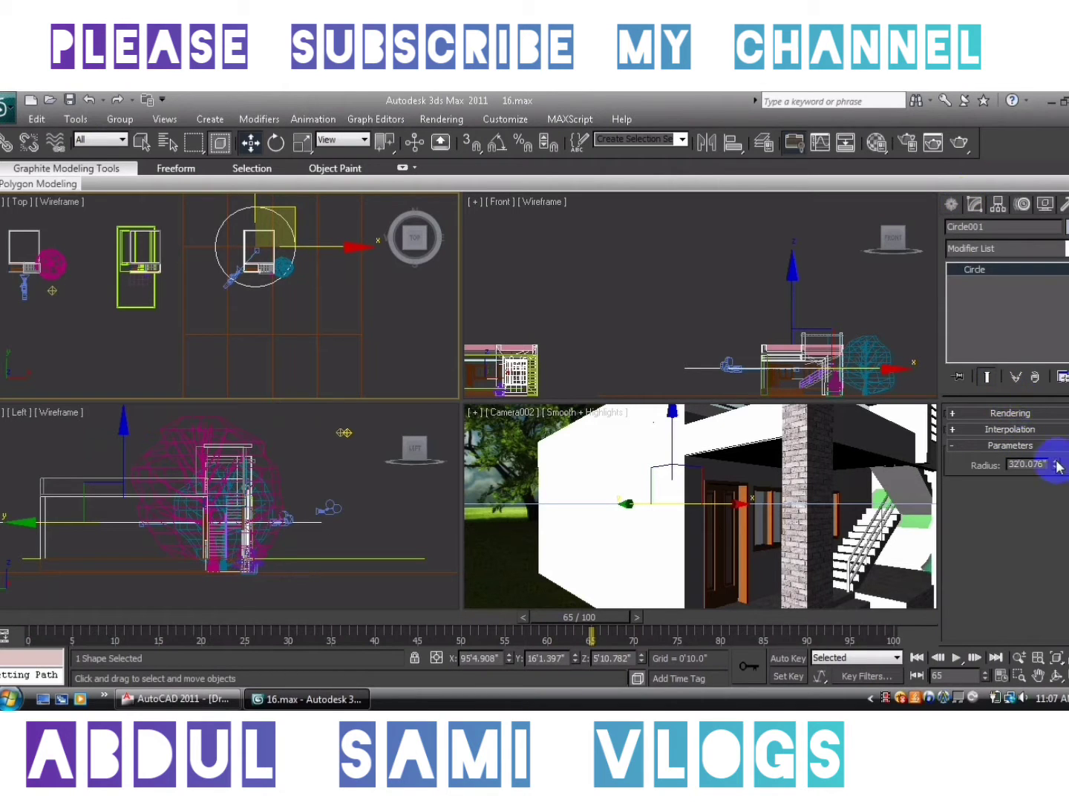
{"action": "left_click_drag", "start_coordinate": [1057, 466], "coordinate": [1053, 421]}
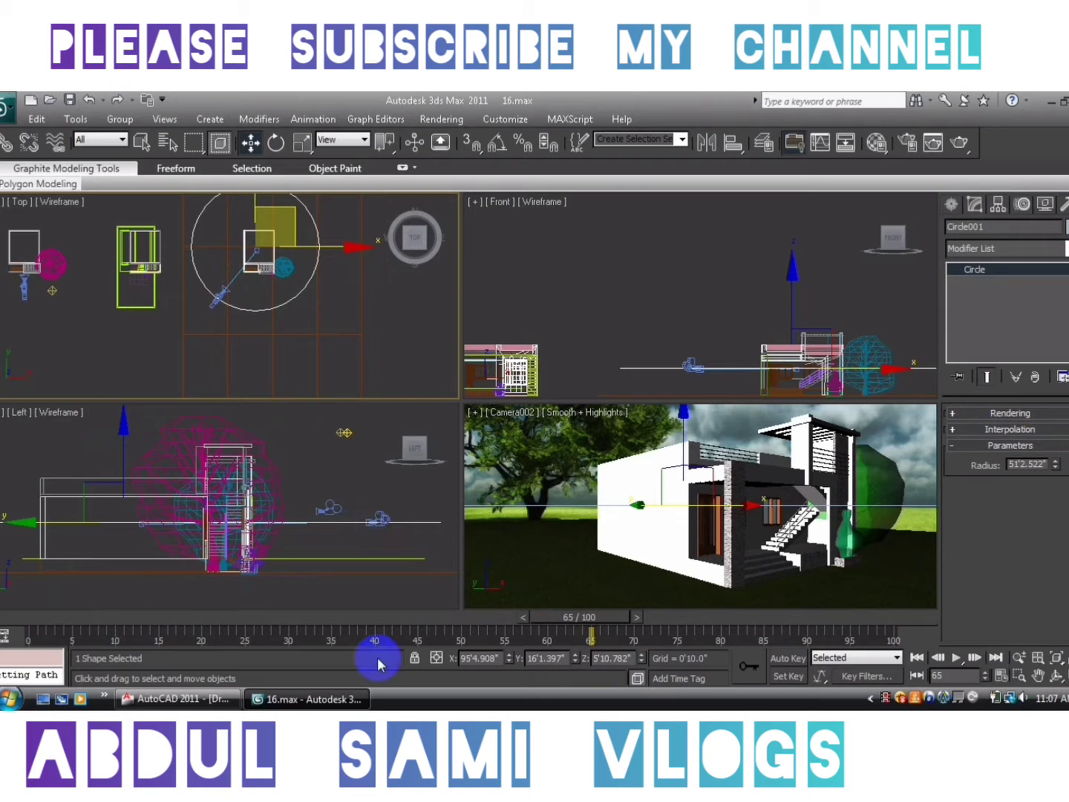
{"action": "mouse_move", "coordinate": [620, 617]}
{"action": "left_mouse_down"}
{"action": "mouse_move", "coordinate": [928, 648]}
{"action": "mouse_move", "coordinate": [596, 603]}
{"action": "mouse_move", "coordinate": [100, 566]}
{"action": "mouse_move", "coordinate": [247, 573]}
{"action": "mouse_move", "coordinate": [864, 556]}
{"action": "mouse_move", "coordinate": [1047, 529]}
{"action": "mouse_move", "coordinate": [566, 611]}
{"action": "mouse_move", "coordinate": [2, 594]}
{"action": "mouse_move", "coordinate": [453, 637]}
{"action": "mouse_move", "coordinate": [747, 647]}
{"action": "mouse_move", "coordinate": [823, 637]}
{"action": "mouse_move", "coordinate": [976, 653]}
{"action": "mouse_move", "coordinate": [633, 649]}
{"action": "mouse_move", "coordinate": [626, 658]}
{"action": "mouse_move", "coordinate": [706, 662]}
{"action": "left_mouse_up"}
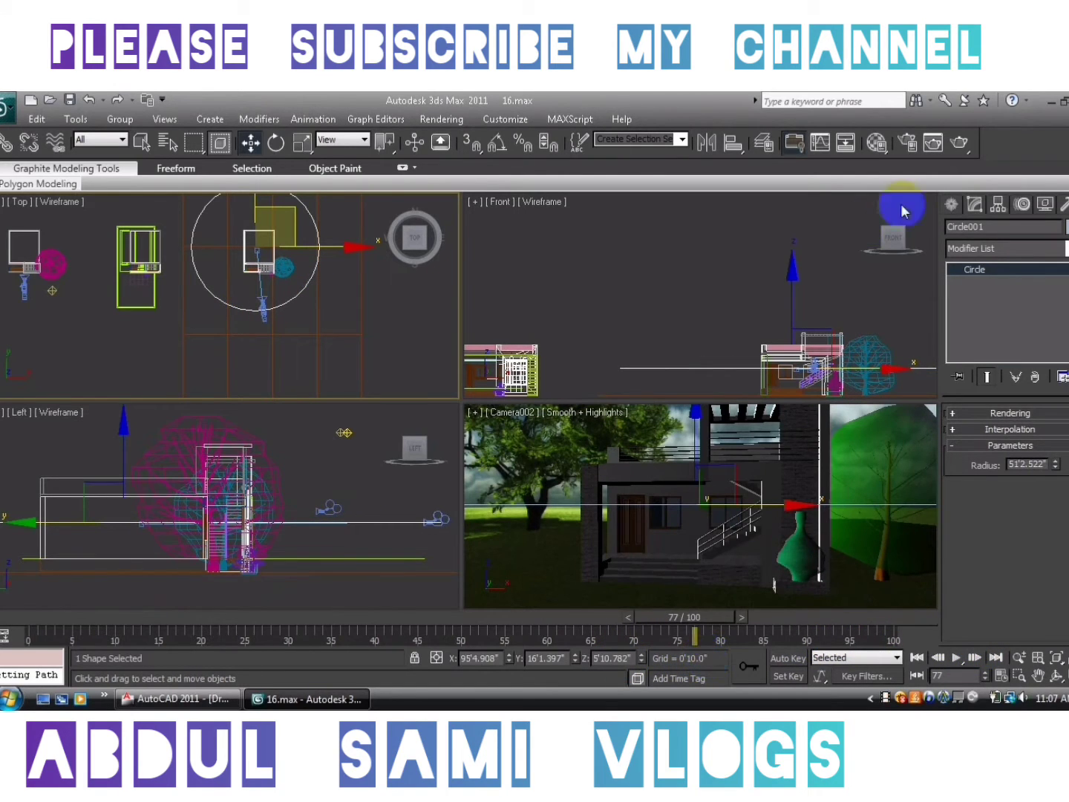
Step: Switch the Create panel to Standard lights
{"action": "left_click", "coordinate": [953, 213]}
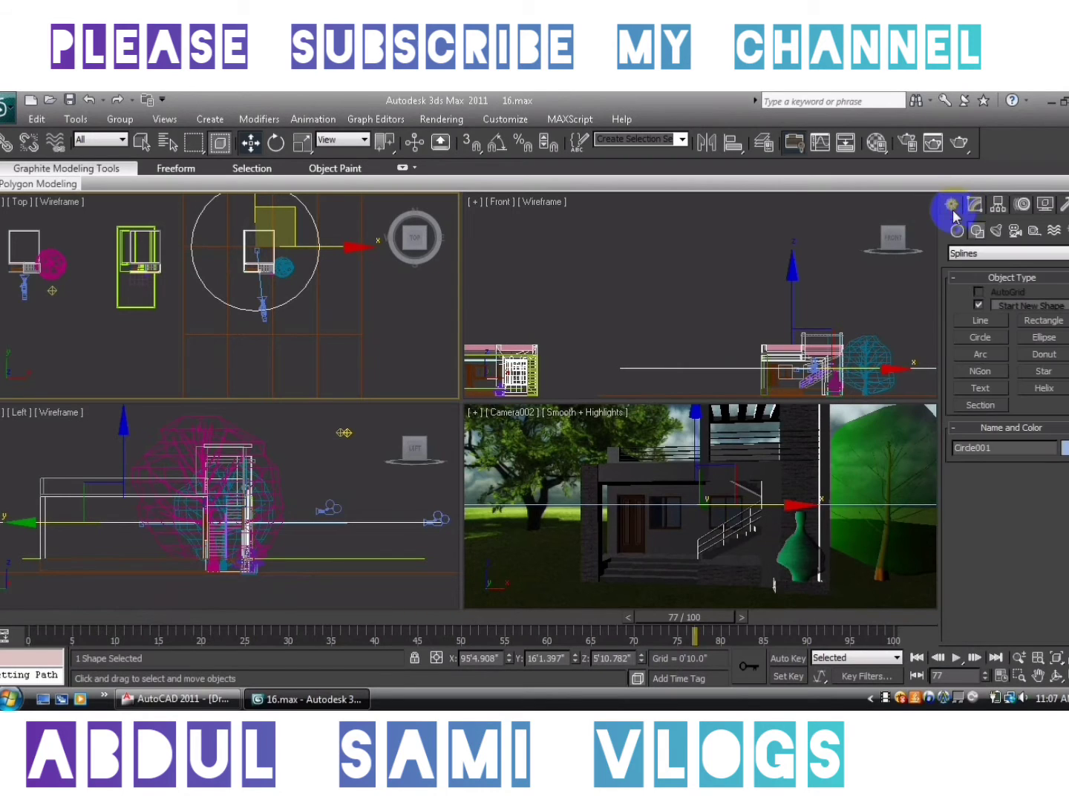
{"action": "left_click", "coordinate": [998, 231]}
{"action": "left_click", "coordinate": [999, 231]}
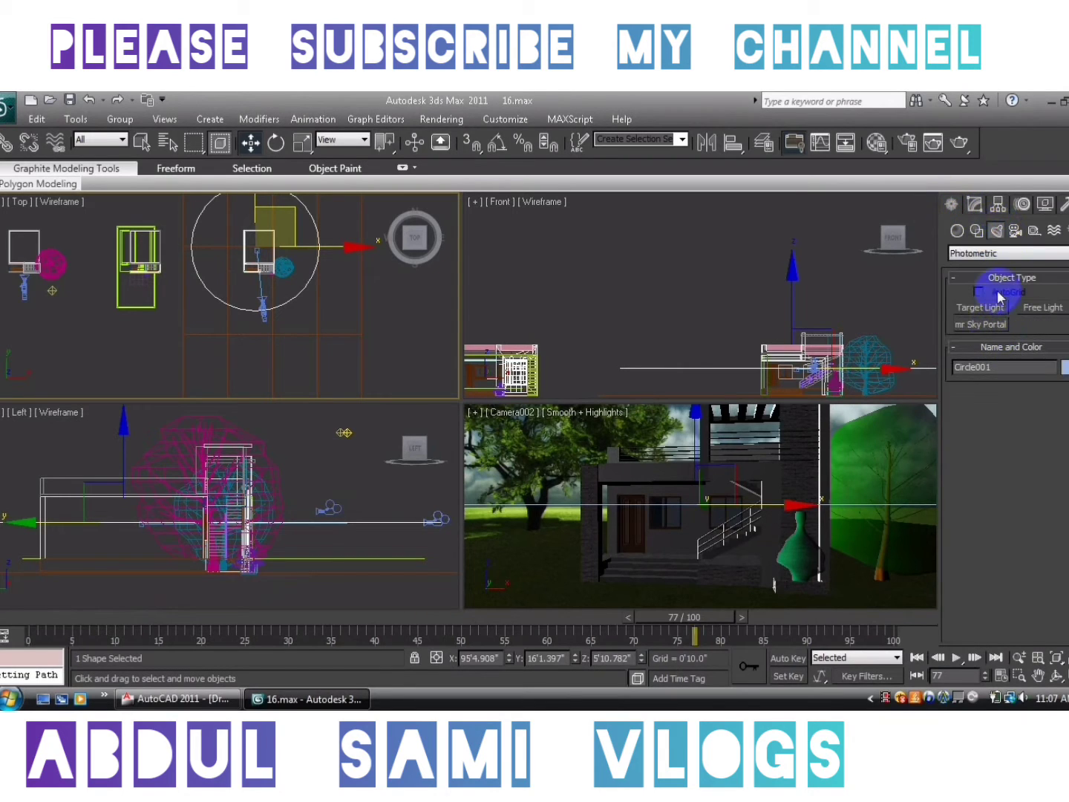
{"action": "left_click", "coordinate": [1050, 253]}
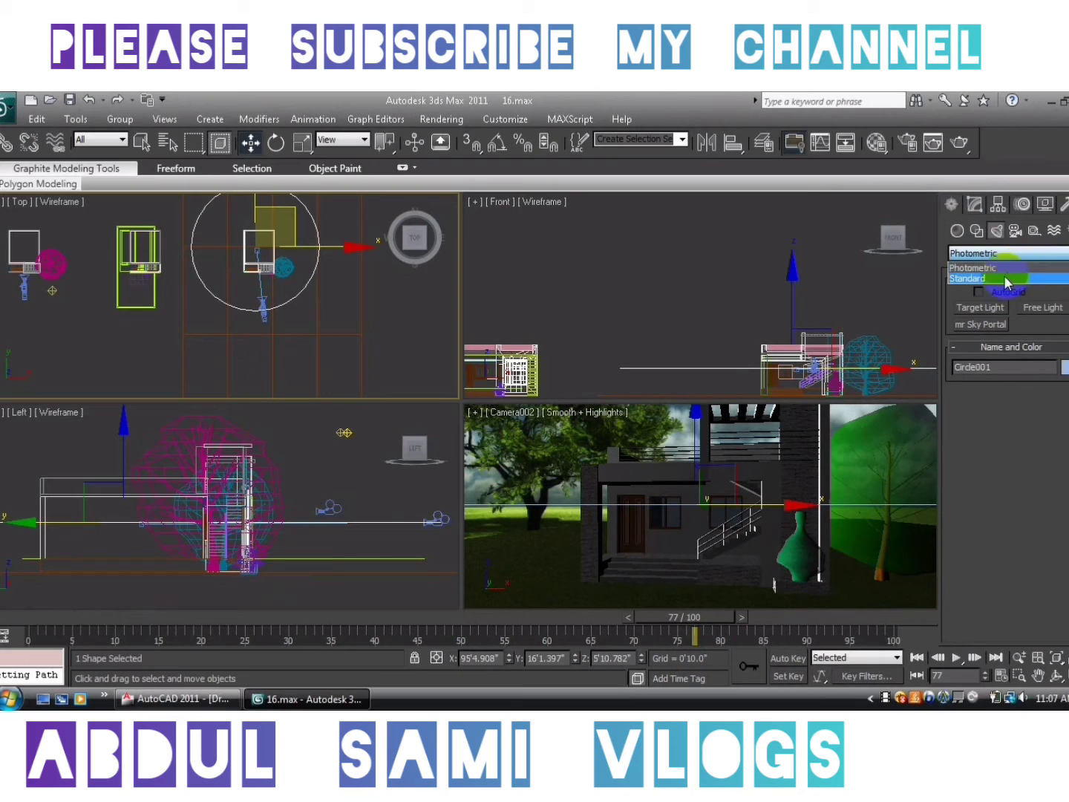
{"action": "left_click", "coordinate": [967, 278]}
Step: Place Omni003 and Omni004 near the house in the Top viewport
{"action": "left_click", "coordinate": [980, 341]}
{"action": "left_click_drag", "start_coordinate": [363, 288], "coordinate": [336, 303]}
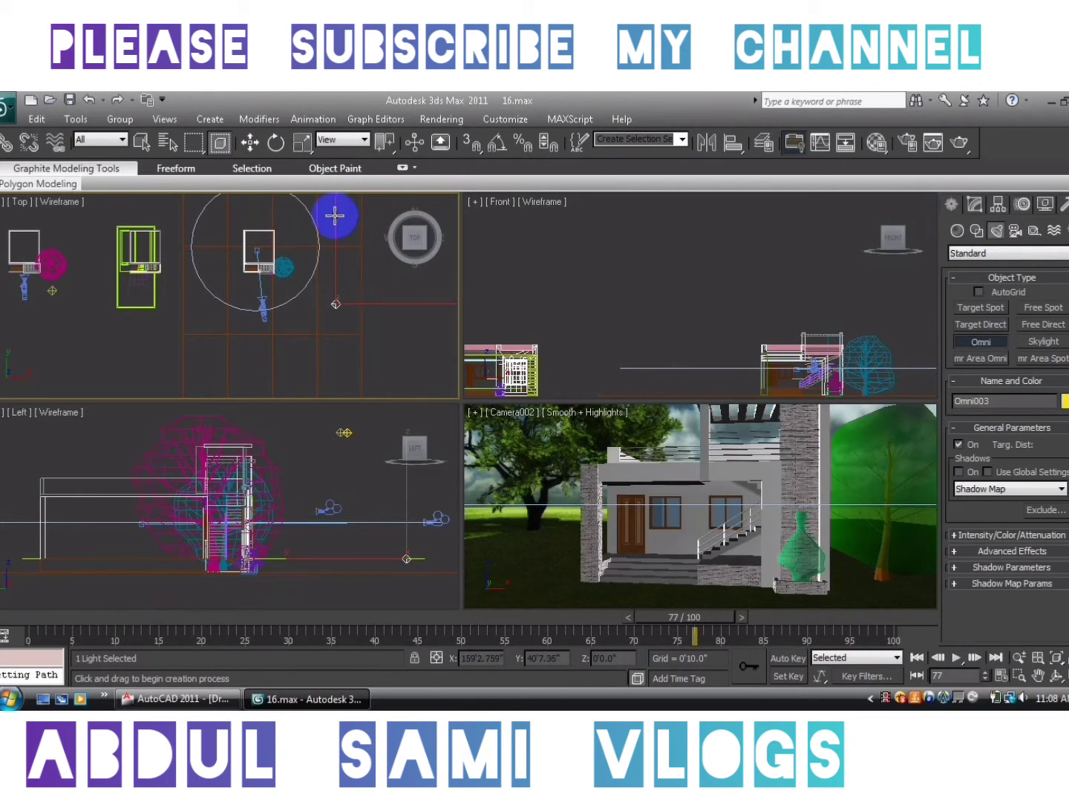
{"action": "left_click", "coordinate": [347, 200]}
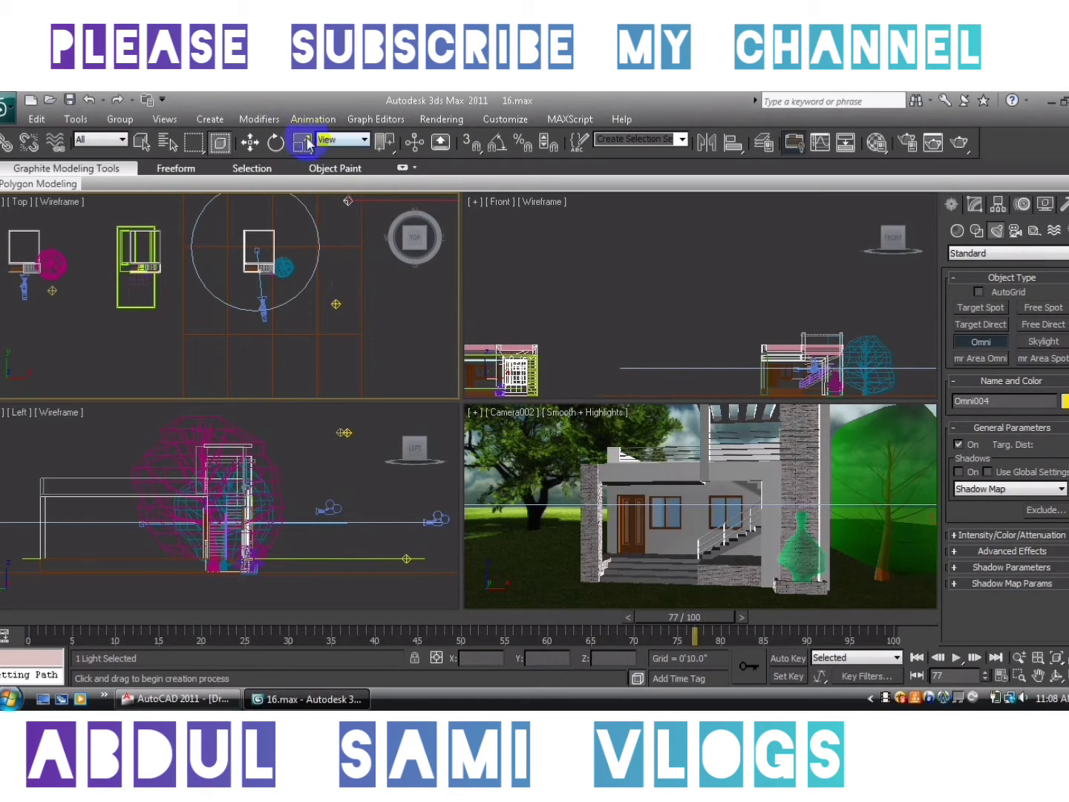
Step: Select both Omni lights and drag them upward in the Front view above the house
{"action": "left_click", "coordinate": [250, 143]}
{"action": "middle_click_drag", "start_coordinate": [356, 264], "coordinate": [350, 314]}
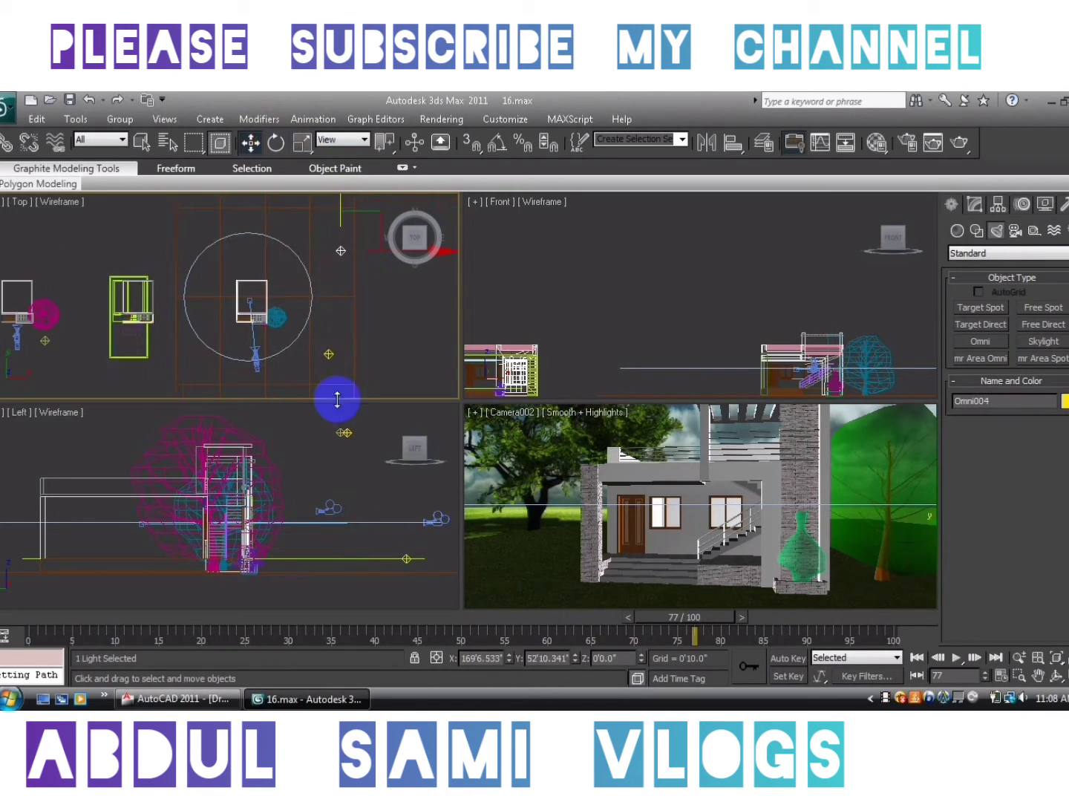
{"action": "left_click", "coordinate": [329, 353], "text": "ctrl"}
{"action": "key", "text": "bracketright"}
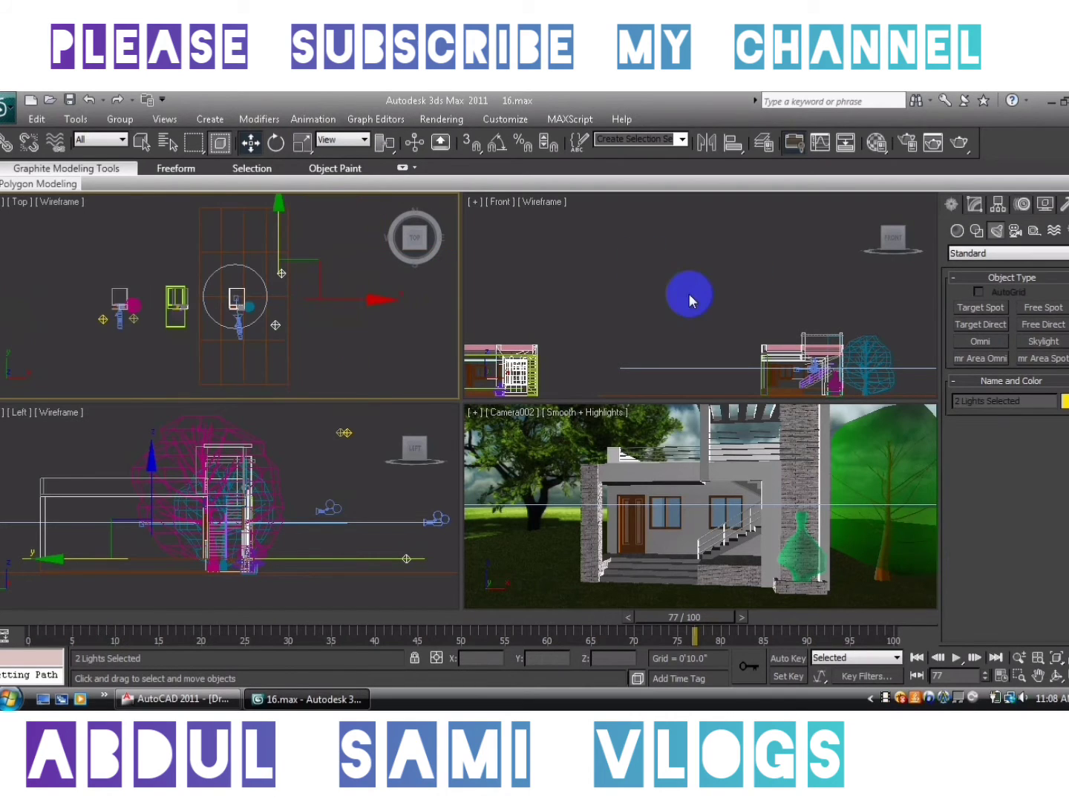
{"action": "key", "text": "bracketleft"}
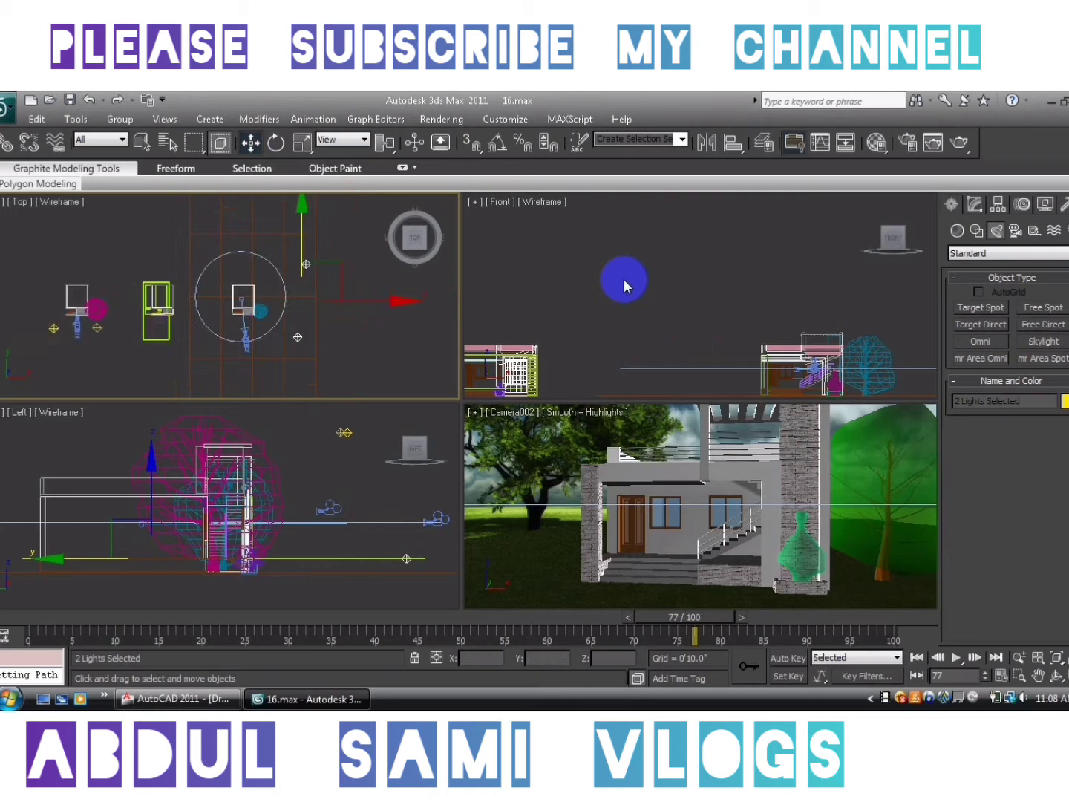
{"action": "key", "text": "bracketleft"}
{"action": "middle_click_drag", "start_coordinate": [624, 285], "coordinate": [489, 222]}
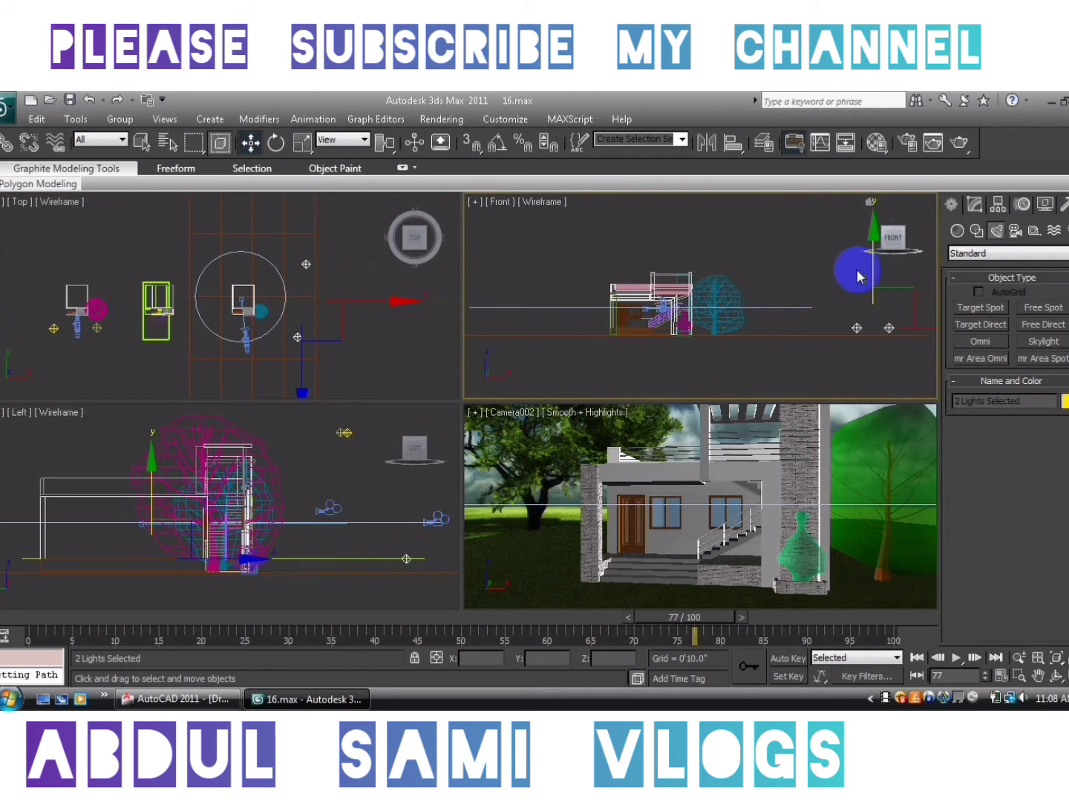
{"action": "middle_click_drag", "start_coordinate": [854, 267], "coordinate": [706, 294]}
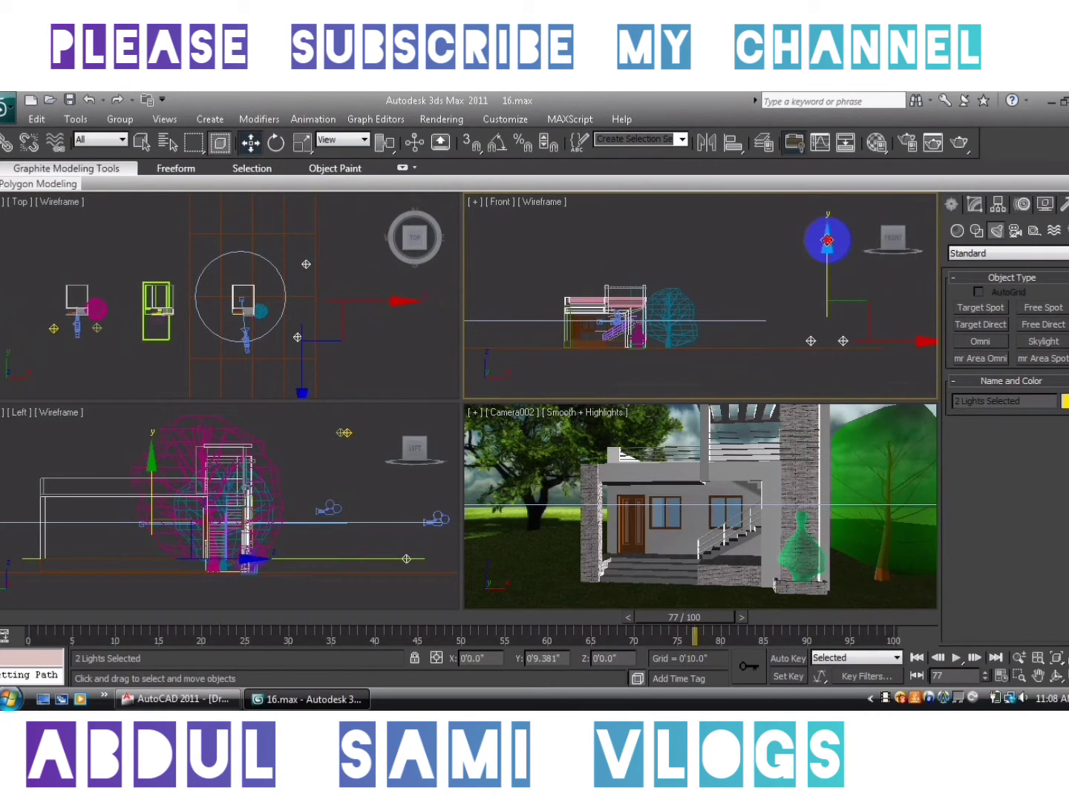
{"action": "left_click_drag", "start_coordinate": [828, 241], "coordinate": [826, 165]}
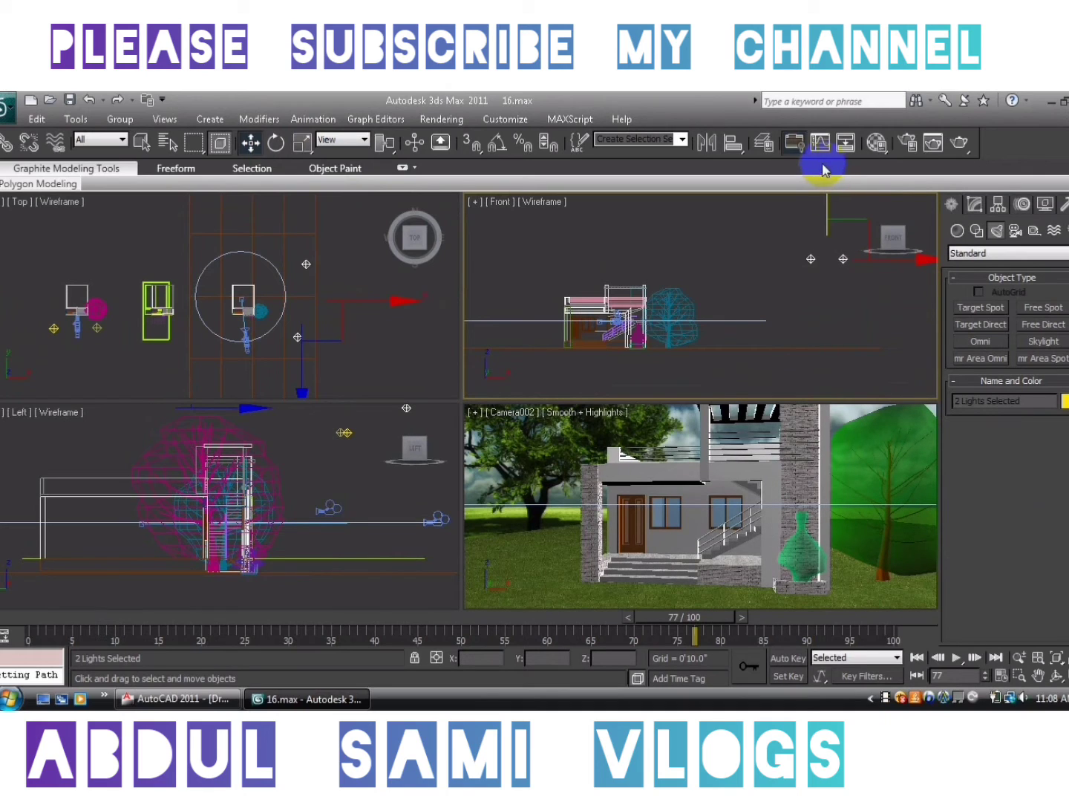
{"action": "right_click", "coordinate": [877, 460]}
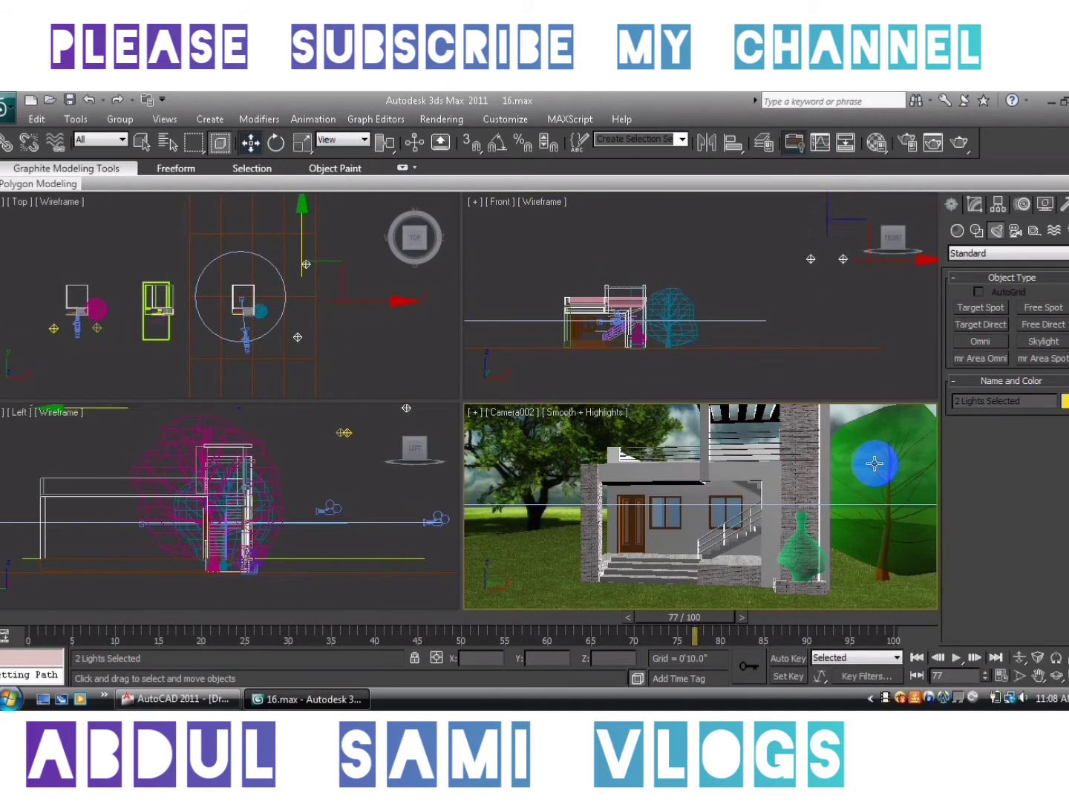
Step: Maximize the Camera002 viewport and scrub the orbit to frame 72, showing the lit house front
{"action": "left_click", "coordinate": [1056, 675]}
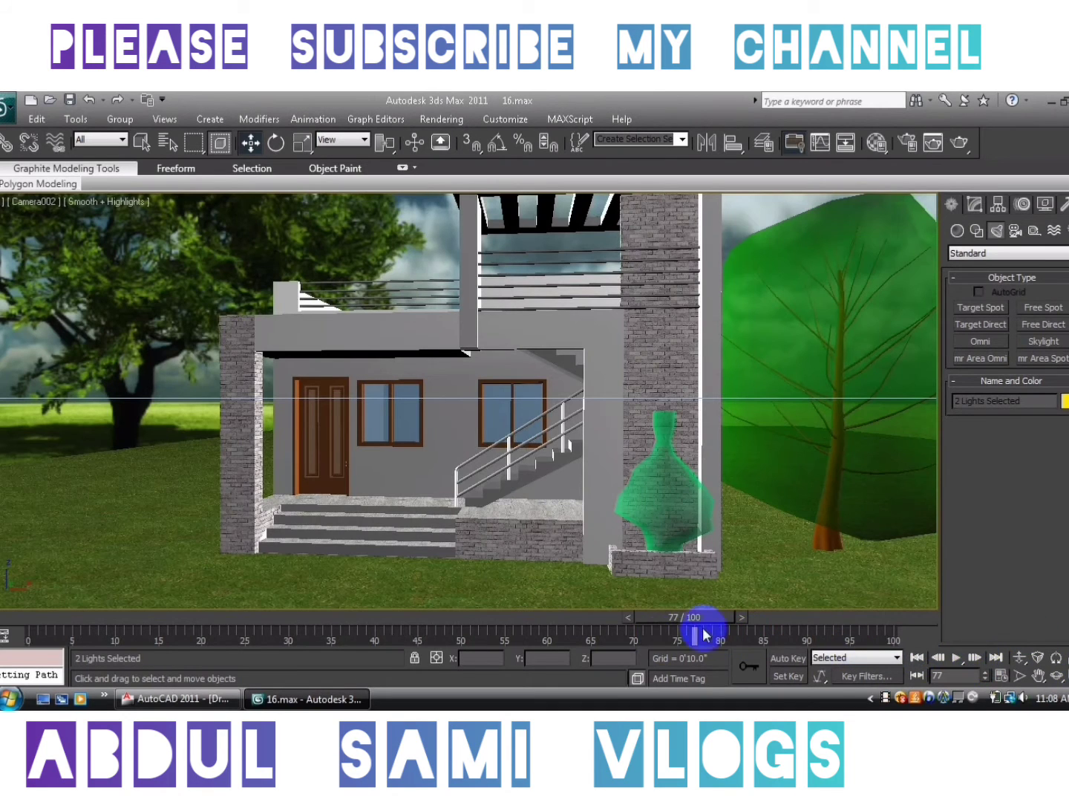
{"action": "mouse_move", "coordinate": [687, 618]}
{"action": "left_mouse_down"}
{"action": "mouse_move", "coordinate": [461, 620]}
{"action": "mouse_move", "coordinate": [12, 580]}
{"action": "mouse_move", "coordinate": [489, 621]}
{"action": "mouse_move", "coordinate": [919, 639]}
{"action": "mouse_move", "coordinate": [310, 622]}
{"action": "mouse_move", "coordinate": [1066, 594]}
{"action": "mouse_move", "coordinate": [358, 582]}
{"action": "mouse_move", "coordinate": [1067, 586]}
{"action": "left_mouse_up"}
{"action": "mouse_move", "coordinate": [894, 627]}
{"action": "left_mouse_down"}
{"action": "mouse_move", "coordinate": [490, 628]}
{"action": "mouse_move", "coordinate": [601, 625]}
{"action": "left_mouse_up"}
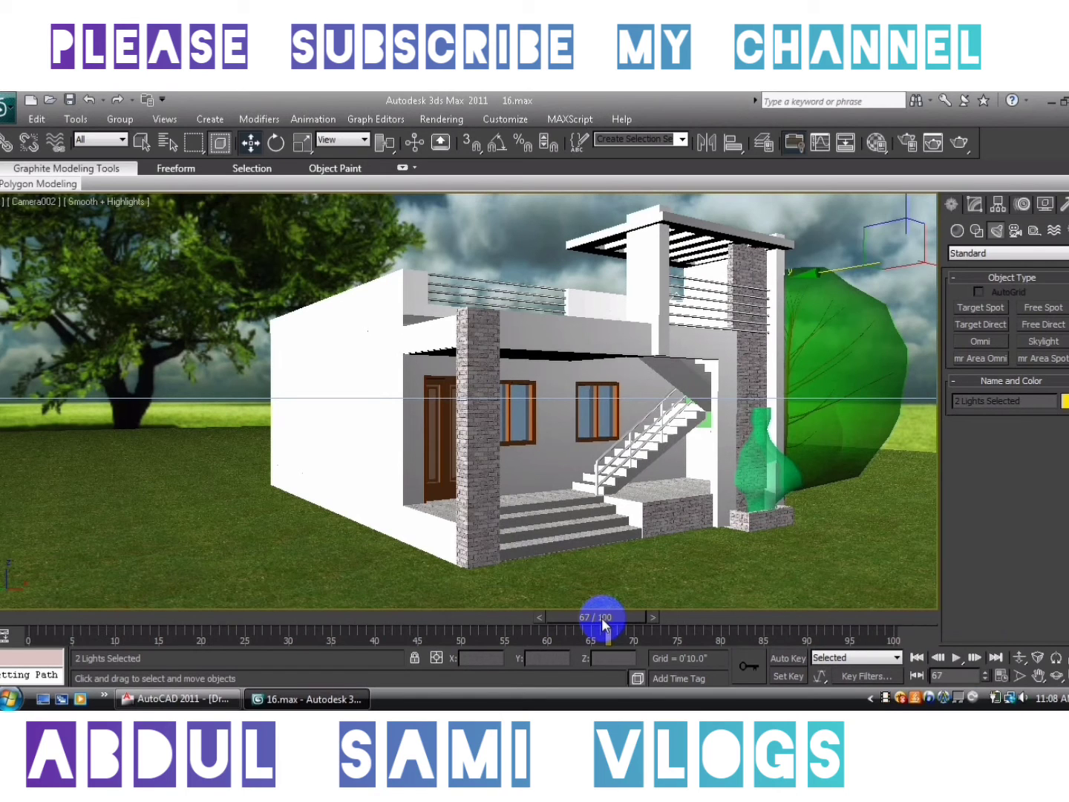
{"action": "left_click_drag", "start_coordinate": [590, 620], "coordinate": [641, 608]}
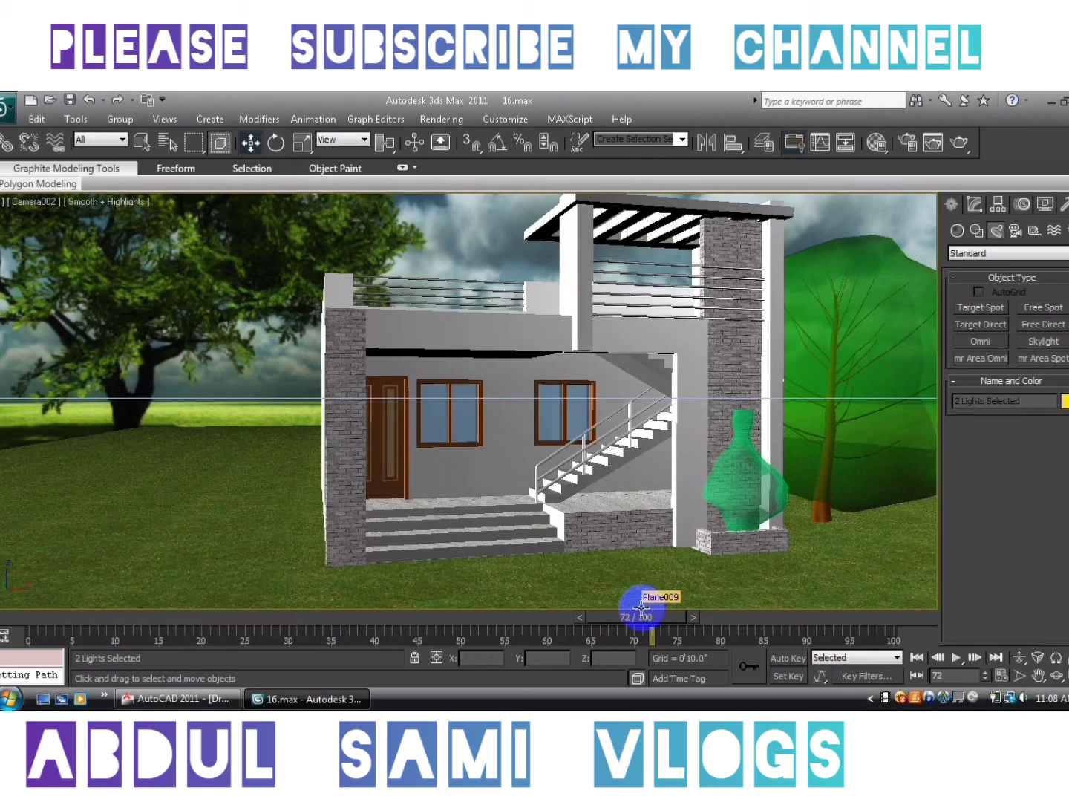
{"action": "left_click", "coordinate": [1019, 702]}
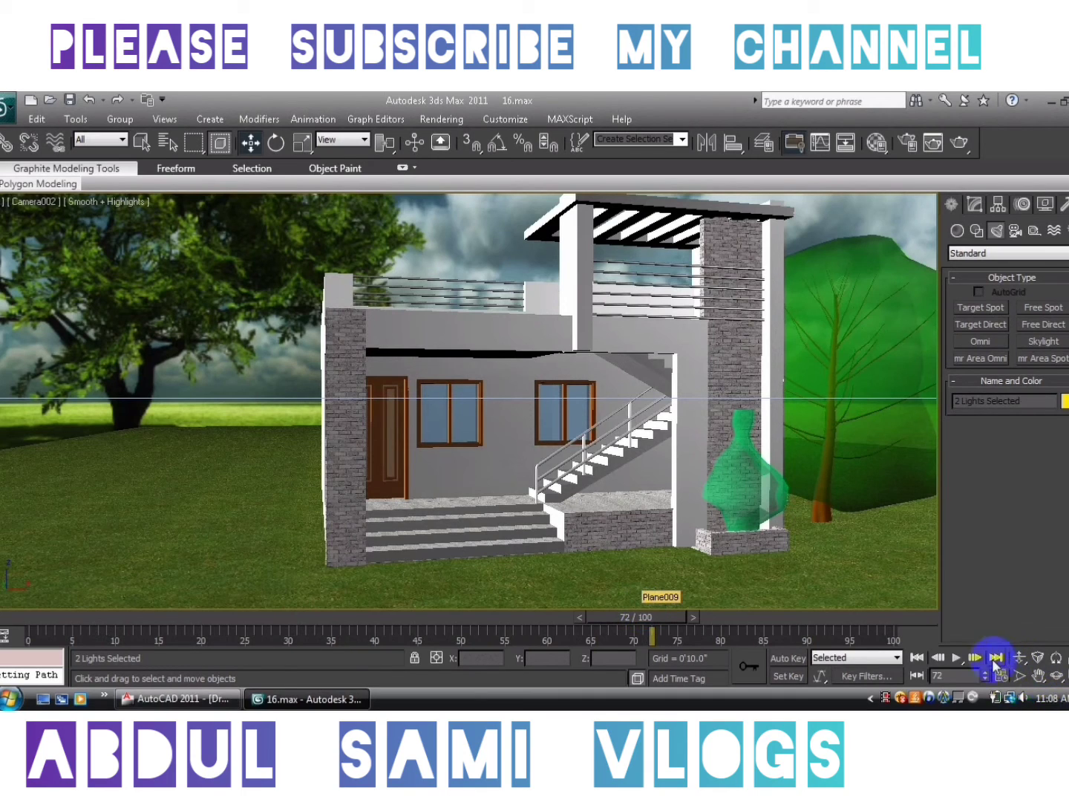